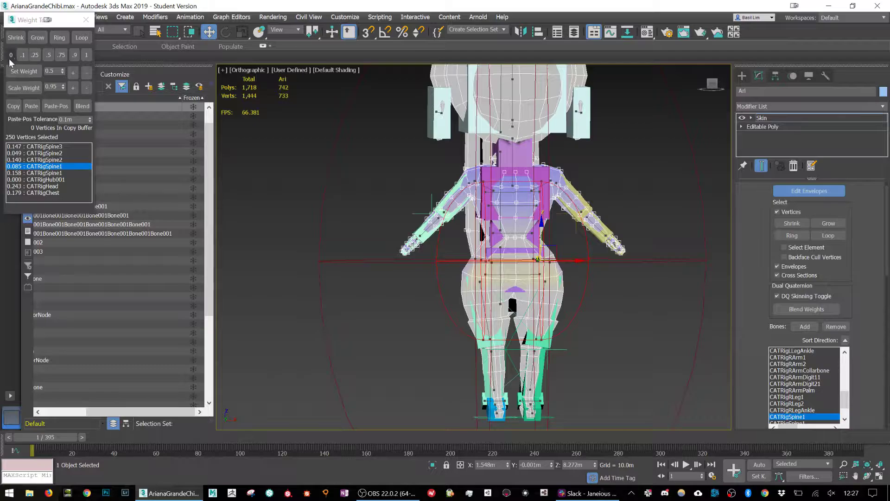
- Set the CATRigSpine1 weight to 0 on the selected arm and upper-body vertices
click(11, 55)
scroll(519, 230, up, 5)
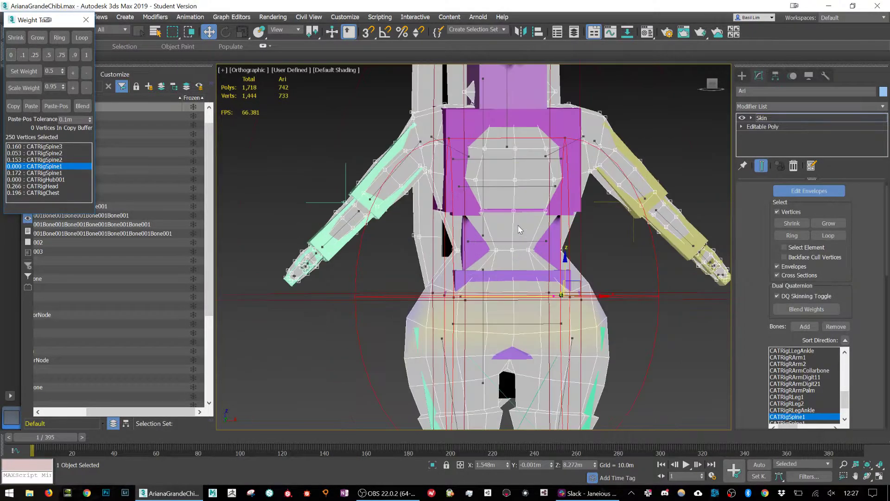
- Set the CATRigSpine2 weight to 0 on the arm, chest, hip and leg vertices, leaving the waist vertices out of the selection
click(519, 246)
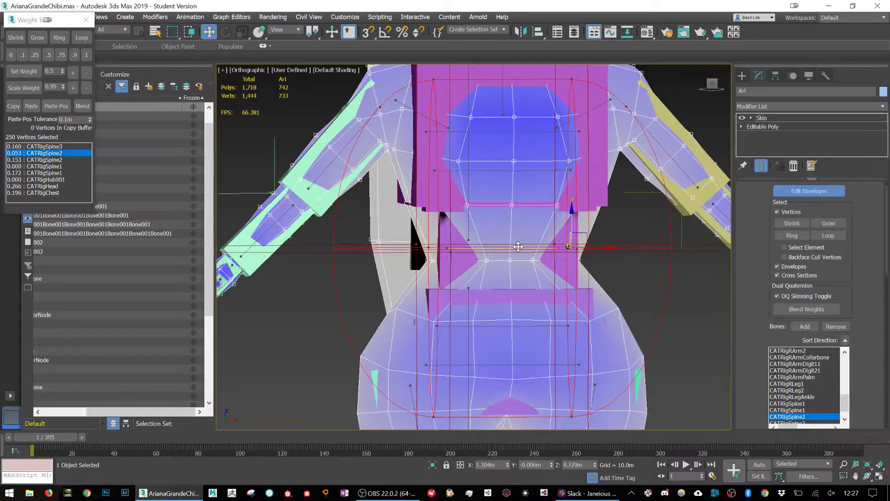
scroll(518, 247, down, 5)
scroll(522, 317, up, 1)
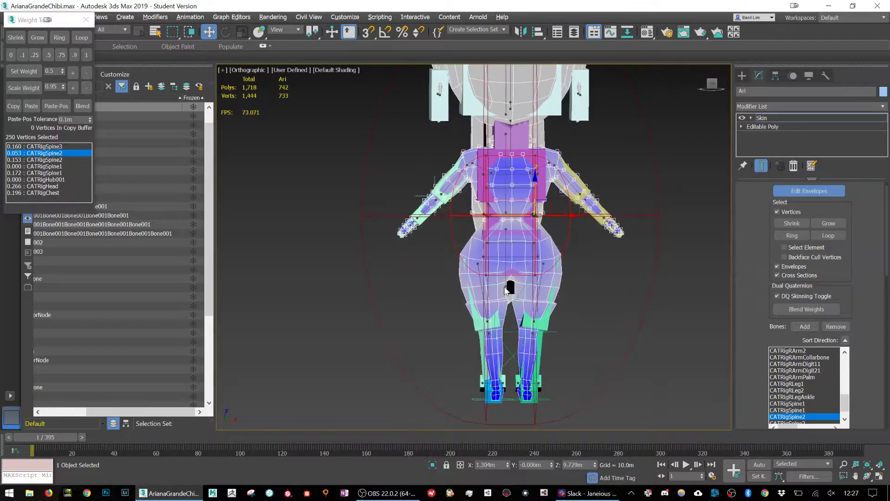
drag(447, 251, 646, 444)
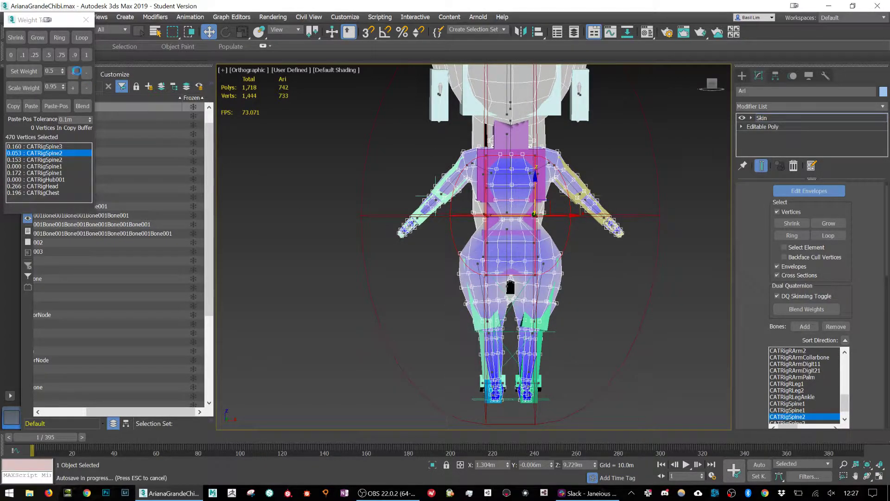
click(10, 55)
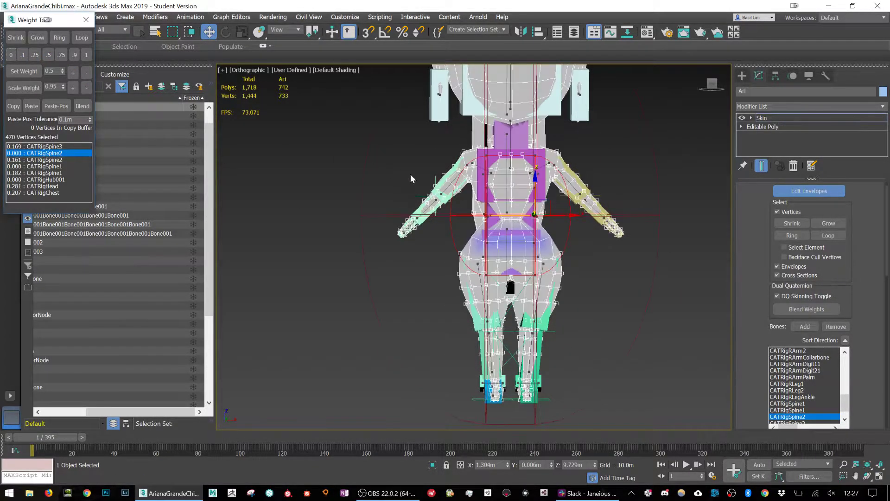
scroll(526, 211, up, 4)
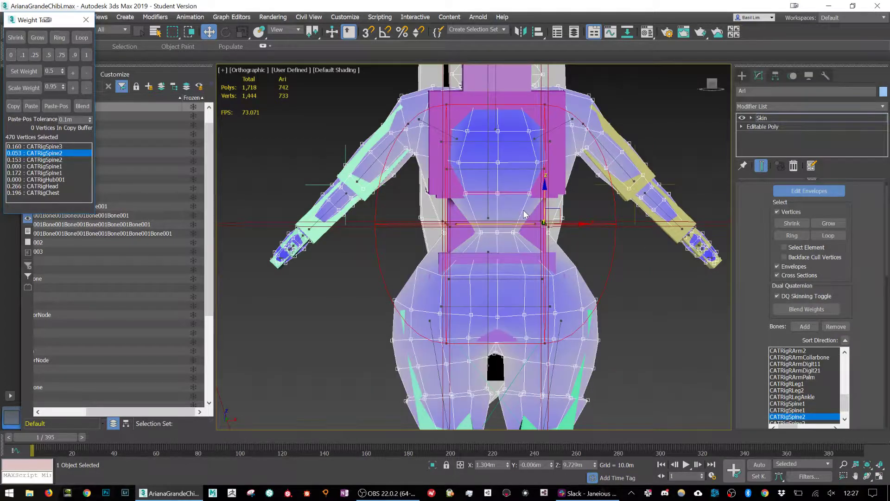
scroll(526, 211, down, 4)
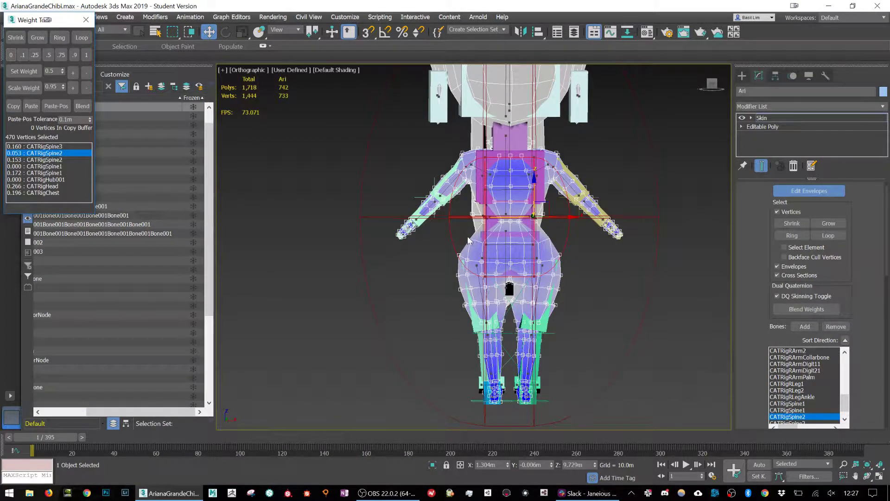
drag(458, 234, 568, 203)
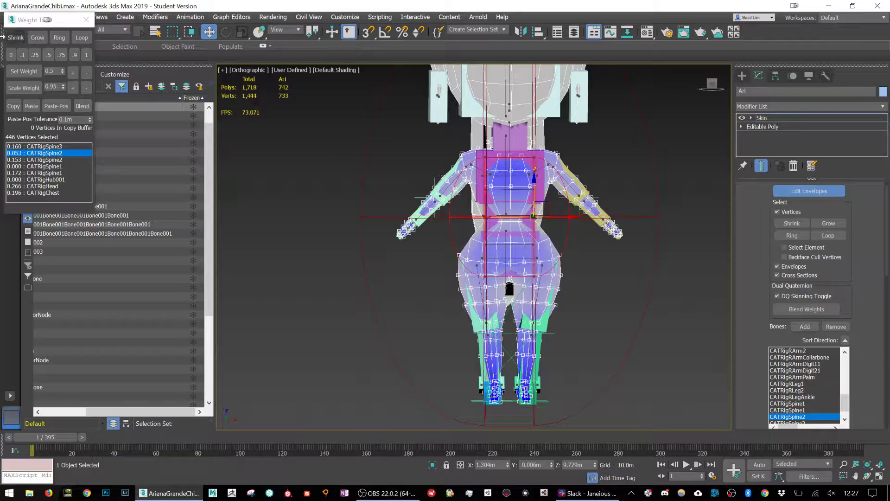
click(11, 55)
- Choose the CATRigChest bone and set its weight to 0 on the vertices of both arms, the hips and the legs
scroll(521, 186, up, 3)
scroll(521, 186, up, 3)
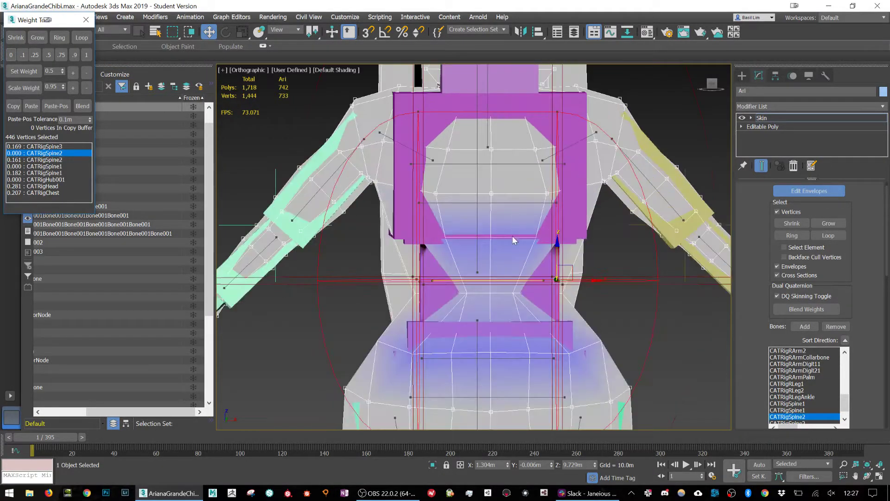
click(476, 250)
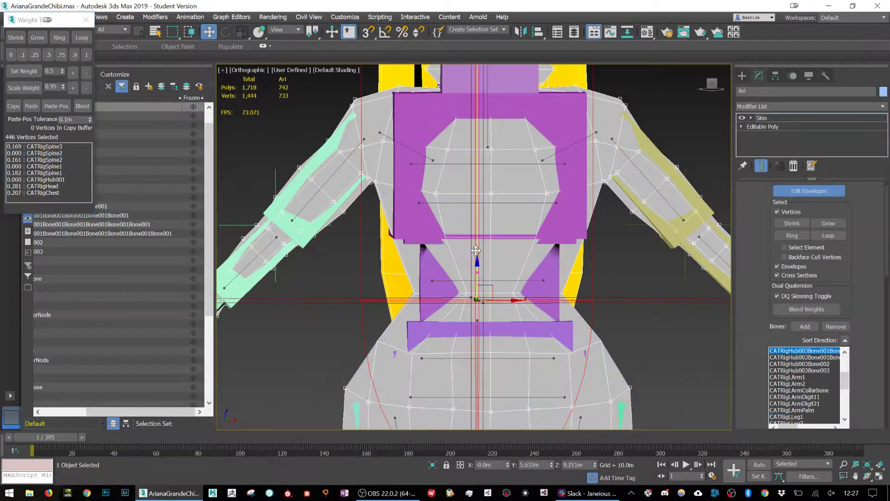
click(519, 169)
scroll(519, 169, down, 4)
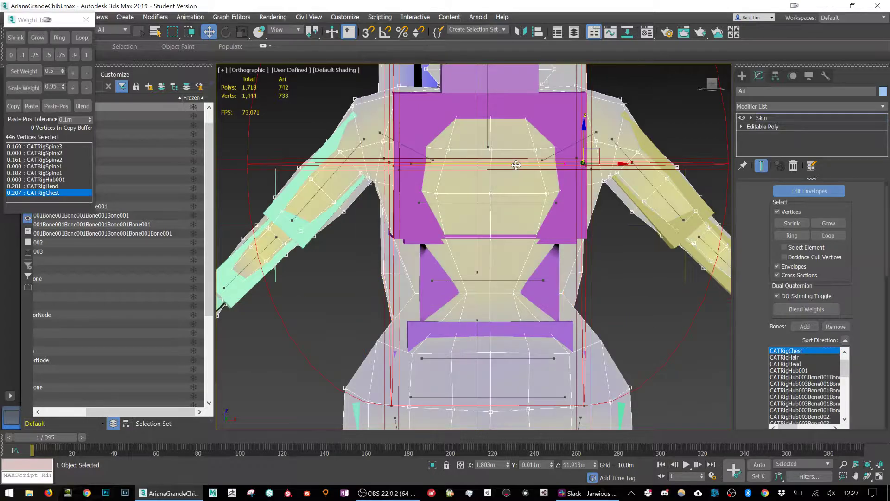
scroll(598, 212, up, 3)
scroll(582, 202, down, 2)
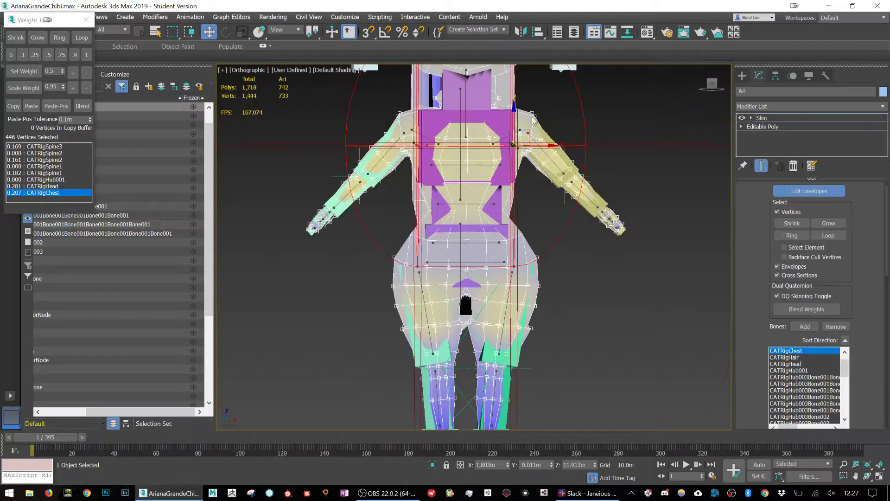
drag(532, 106, 596, 276)
drag(286, 111, 408, 259)
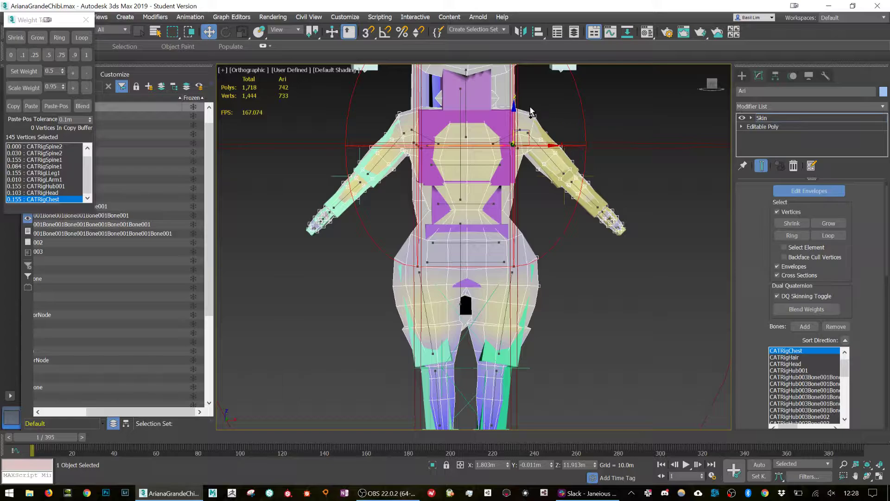
ctrl+drag(523, 102, 582, 209)
middle_drag(539, 211, 543, 180)
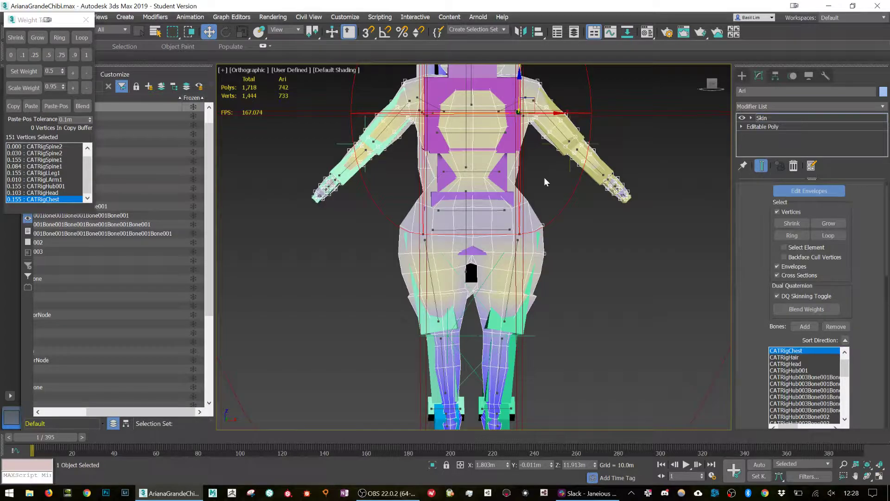
middle_drag(523, 299, 515, 218)
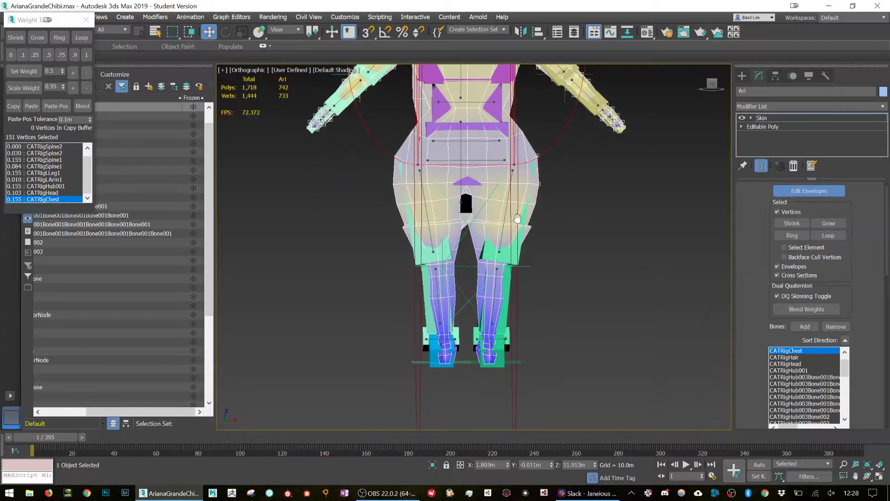
drag(563, 135, 349, 444)
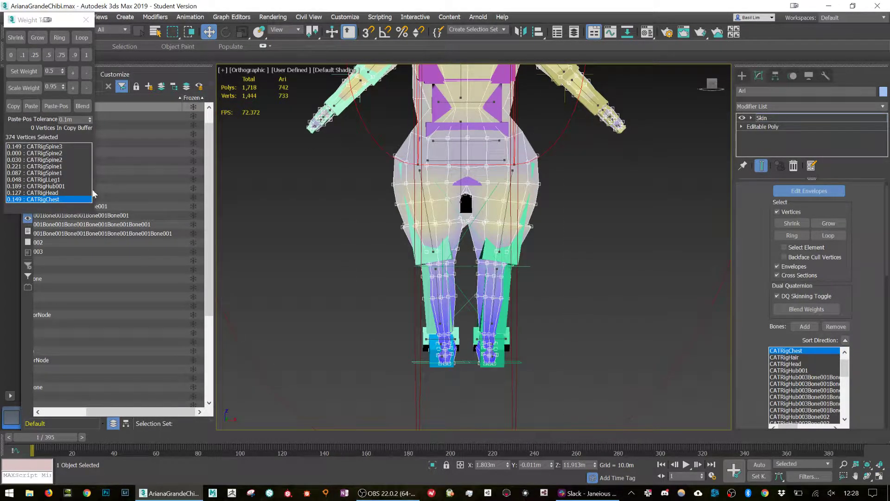
click(11, 56)
- Choose the neck's CATRigSpine1 bone and set its weight to 0 on the vertices of both arms, the hips and the legs
middle_drag(512, 83, 495, 204)
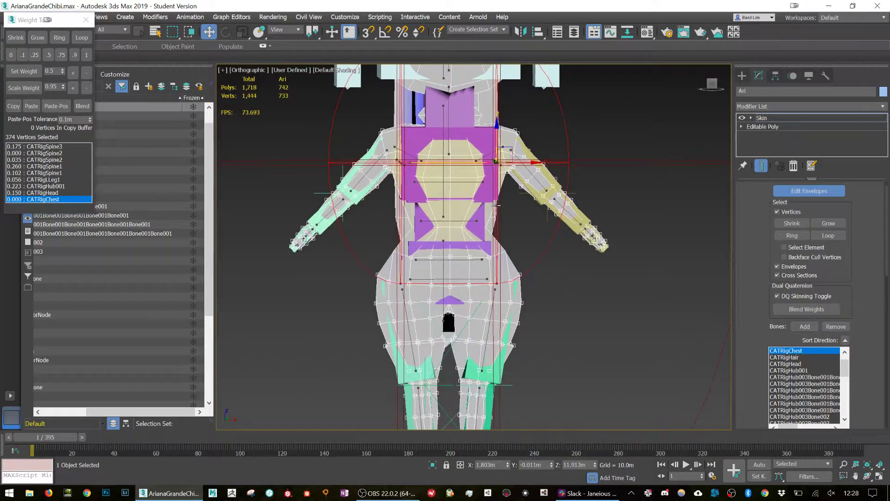
click(450, 134)
scroll(451, 139, up, 5)
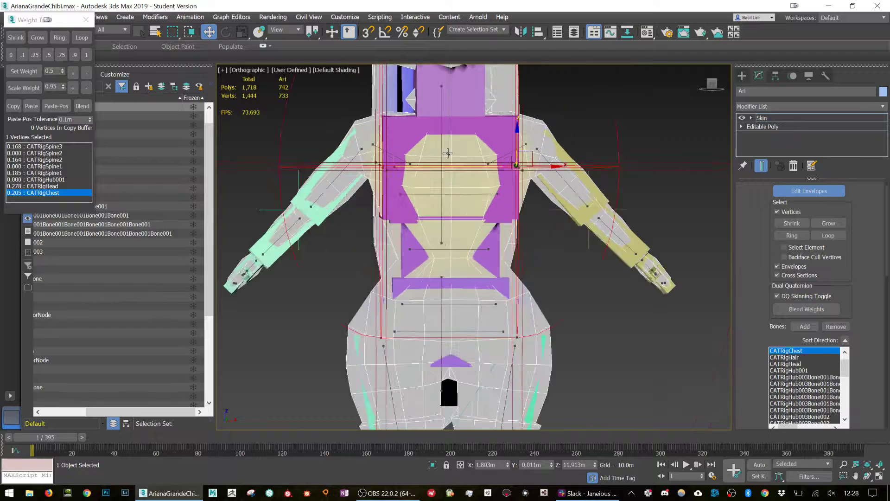
scroll(450, 145, down, 5)
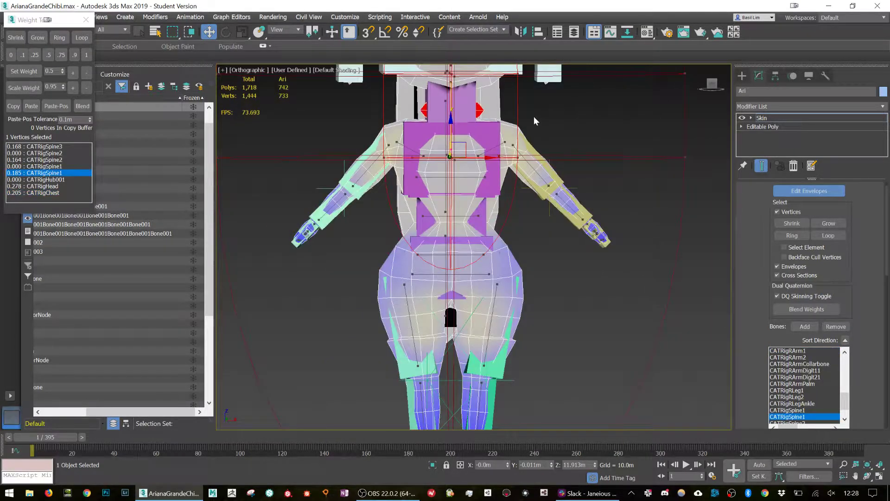
drag(512, 113, 647, 310)
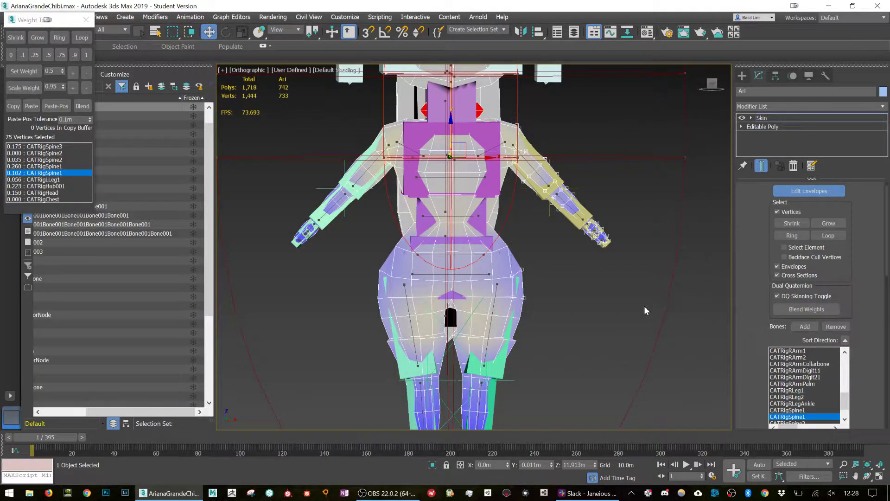
ctrl+drag(283, 113, 400, 267)
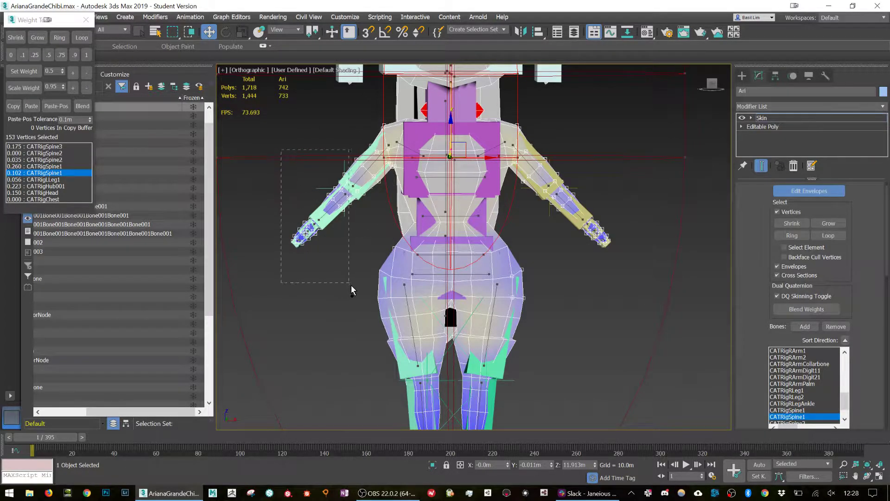
ctrl+drag(351, 146, 636, 413)
middle_drag(614, 368, 611, 287)
scroll(611, 288, down, 5)
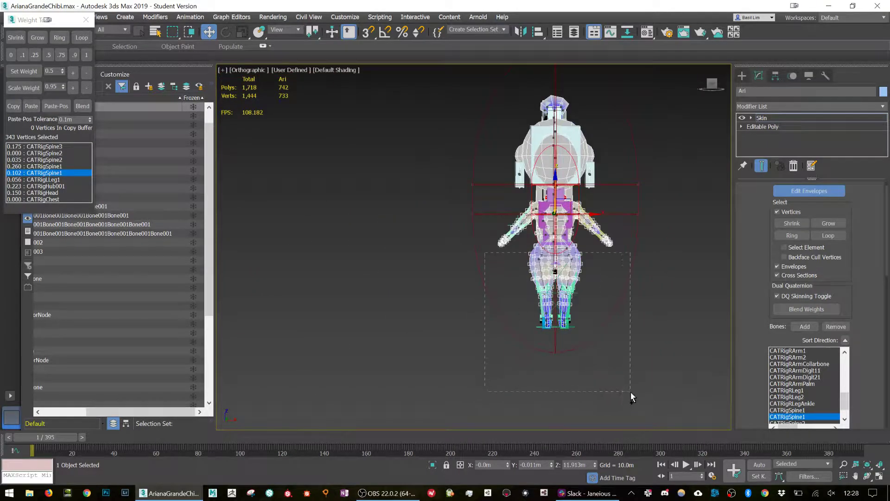
ctrl+drag(630, 394, 630, 394)
- Set the neck bone's weight to 0 on the vertices at the top of the head and ponytail
scroll(571, 234, up, 6)
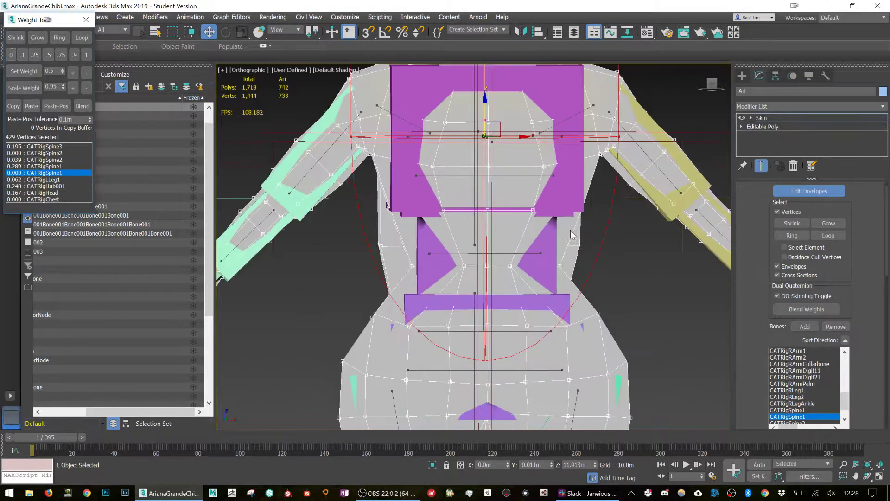
middle_drag(545, 141, 545, 304)
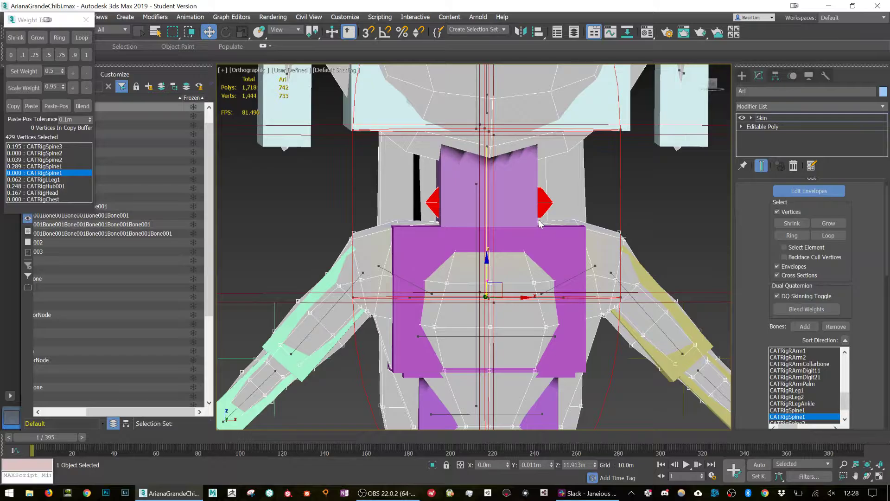
scroll(539, 225, down, 6)
alt+middle_drag(539, 225, 471, 108)
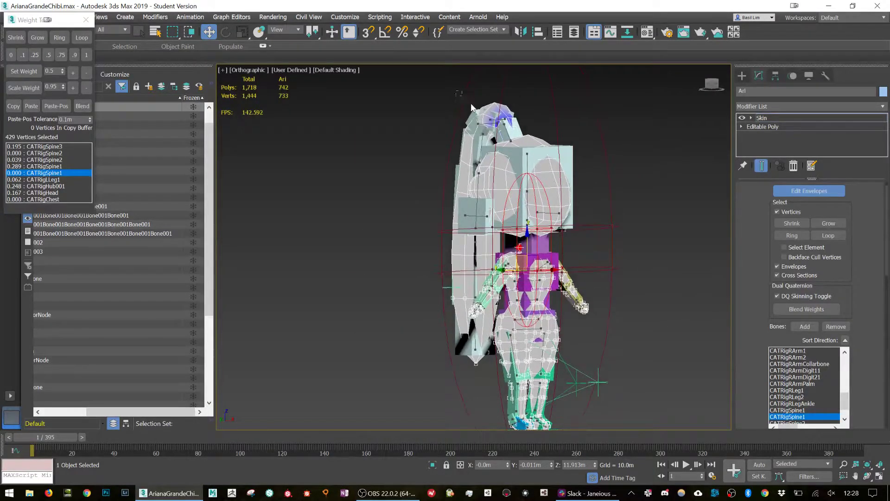
drag(471, 107, 553, 144)
click(10, 58)
- Choose the CATRigHair bone and set its weight to 0 on the upper vertices of the hanging ponytail
scroll(523, 150, up, 4)
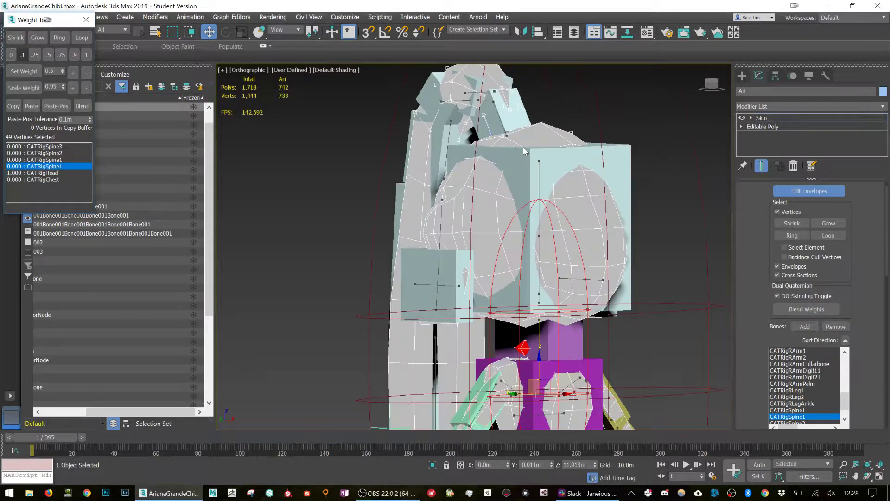
click(501, 123)
alt+middle_drag(501, 123, 473, 132)
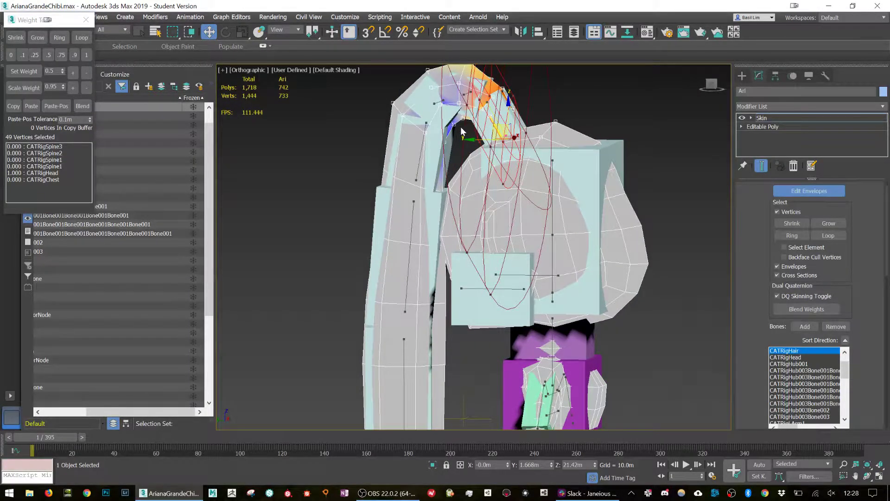
drag(460, 127, 348, 230)
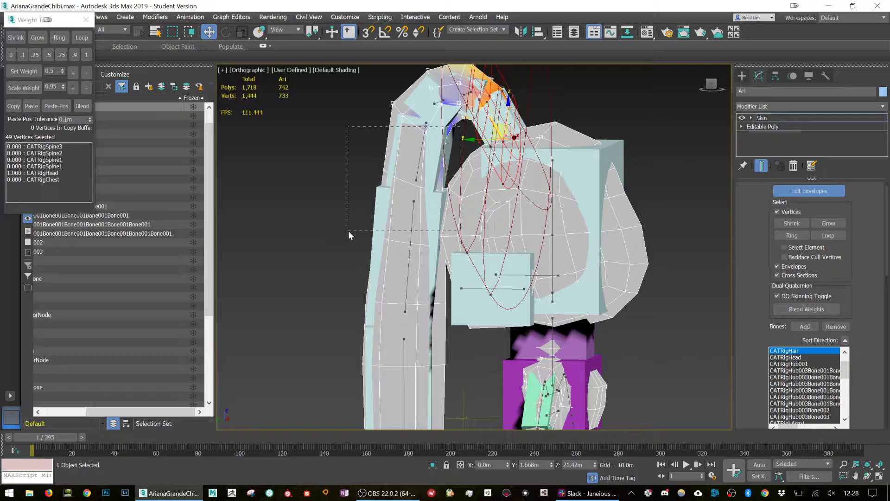
click(11, 57)
- Select the vertices around the ponytail's bend and set their CATRigHair weight to 0.1
drag(421, 98, 445, 138)
alt+middle_drag(445, 138, 464, 133)
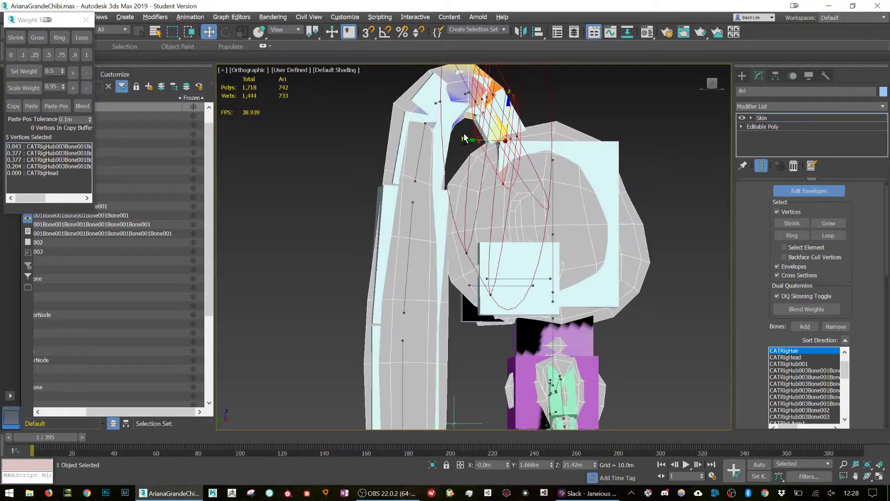
drag(433, 96, 459, 146)
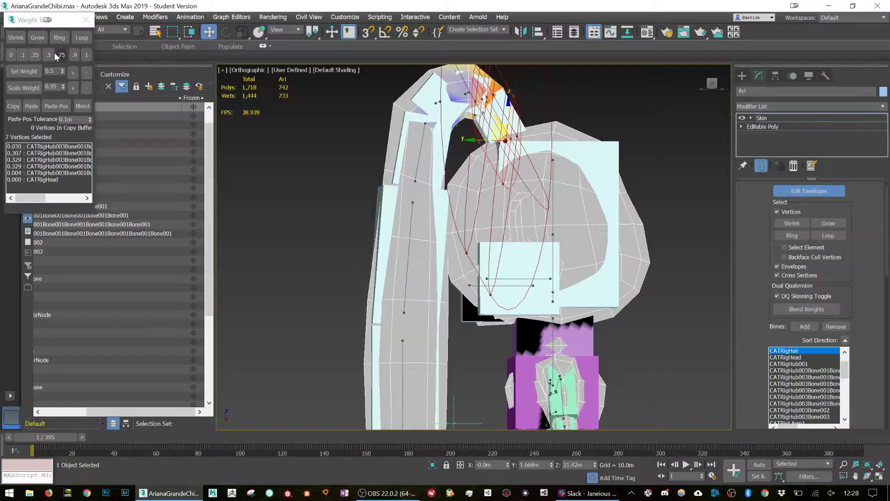
alt+middle_drag(457, 137, 468, 142)
drag(444, 86, 451, 176)
click(20, 57)
- Choose the CATRigLArm2 forearm bone and set its weight to 0 on the shoulder and upper-arm vertices
alt+middle_drag(563, 281, 563, 264)
scroll(582, 270, down, 4)
mouse_move(608, 318)
alt+middle_down()
mouse_move(530, 319)
mouse_move(608, 245)
mouse_move(623, 318)
alt+middle_up()
scroll(612, 306, up, 6)
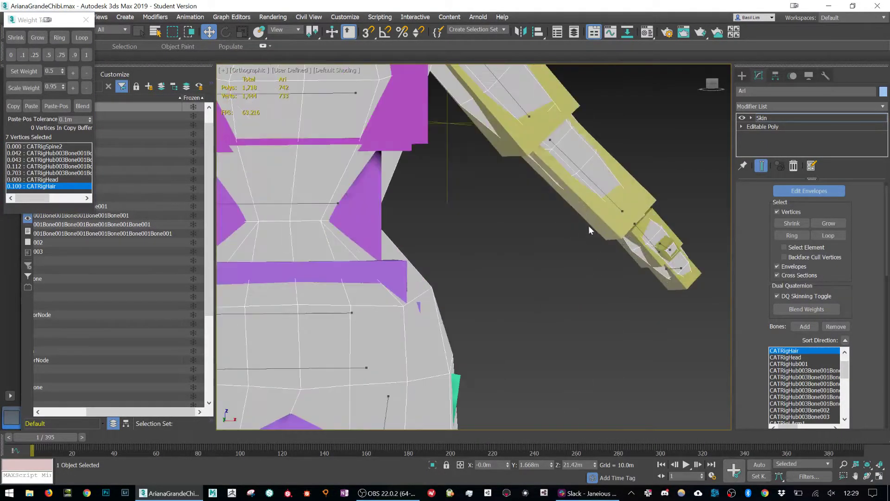
scroll(614, 200, down, 3)
click(611, 200)
scroll(611, 200, down, 3)
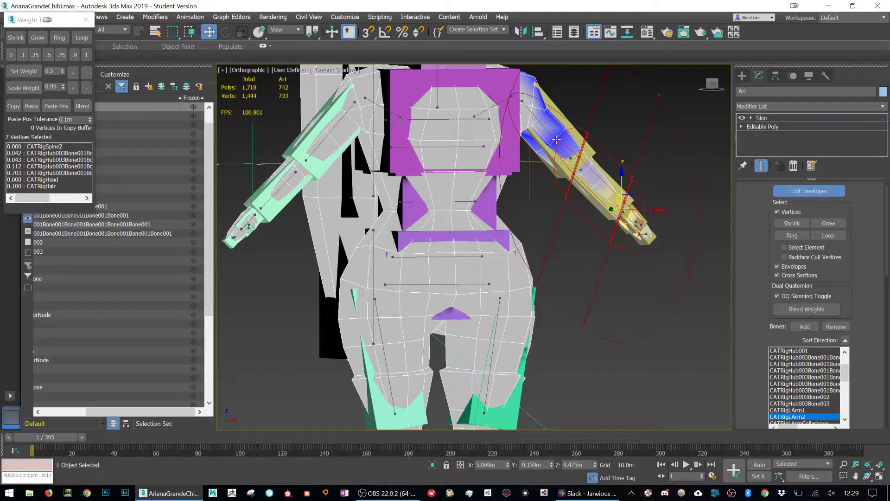
middle_drag(555, 139, 544, 170)
drag(487, 101, 563, 199)
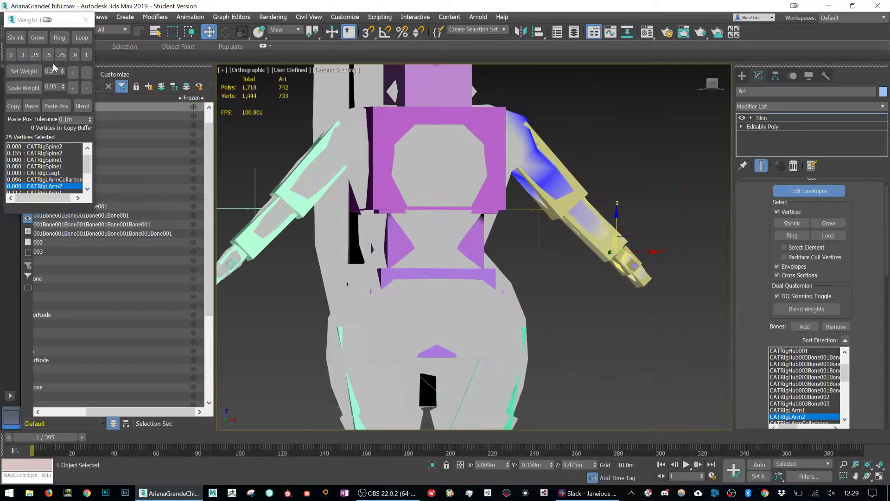
click(10, 55)
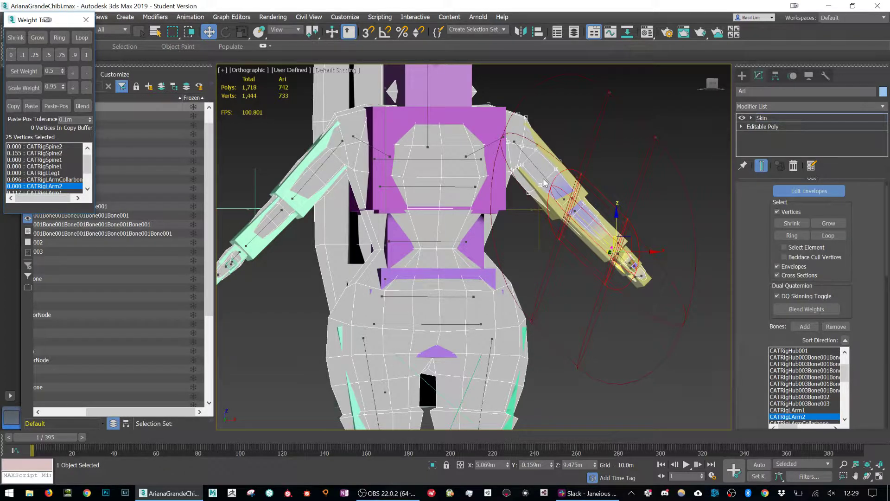
- Choose the CATRigRArm2 forearm bone and remove its influence from the shoulder and upper-arm vertices
click(276, 216)
alt+middle_drag(342, 204, 302, 138)
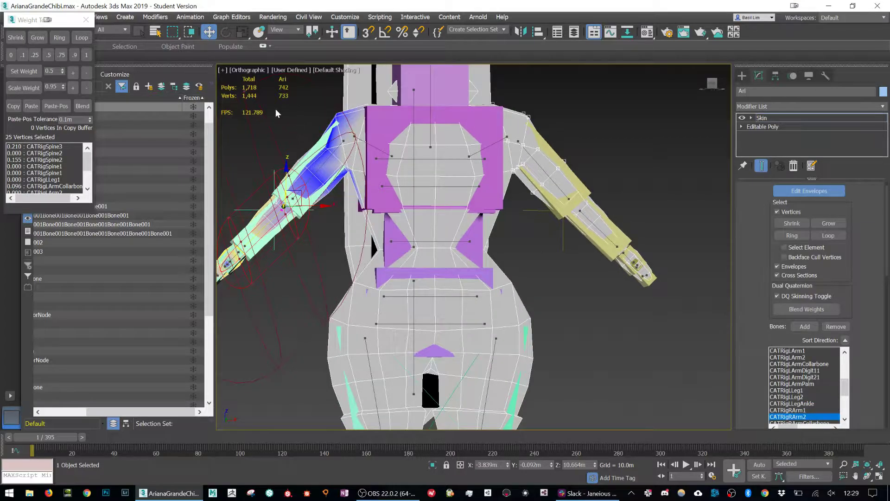
drag(275, 109, 393, 187)
ctrl+drag(332, 212, 383, 142)
ctrl+drag(322, 207, 345, 182)
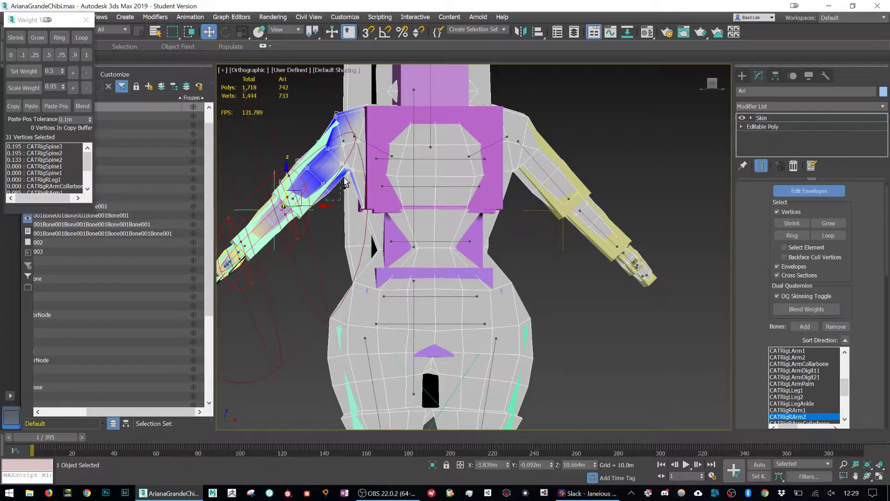
click(22, 55)
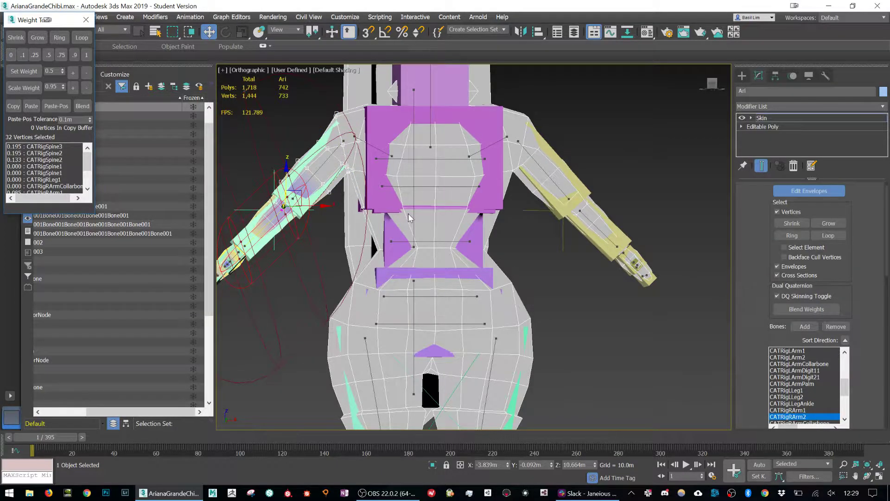
- Leave the skin envelope editing and select the CATRigSpine1 bone at the hips
click(764, 75)
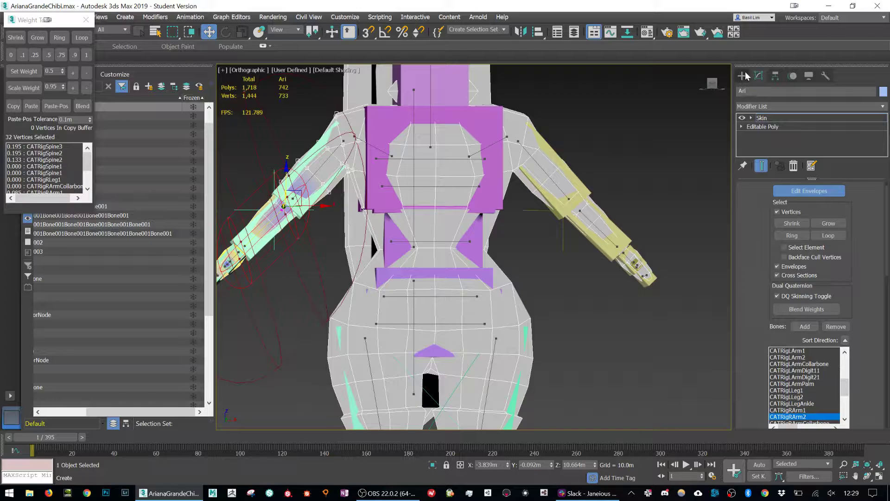
click(745, 75)
scroll(649, 131, down, 3)
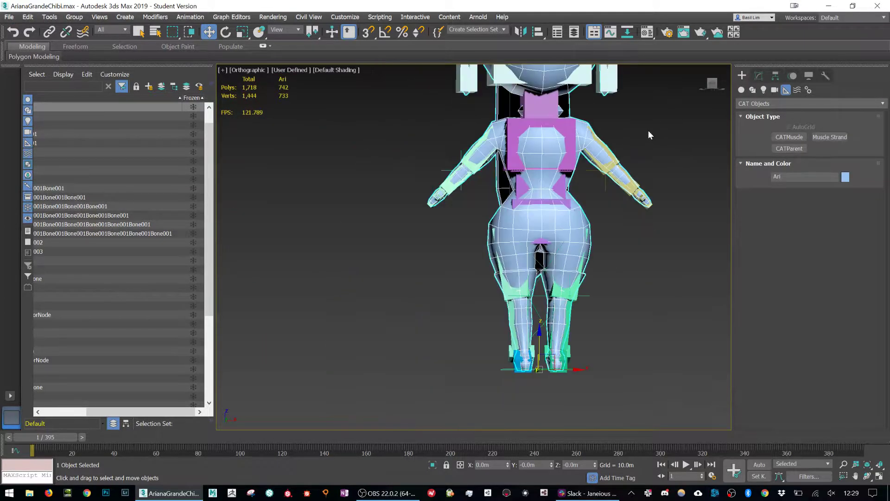
middle_drag(637, 130, 610, 145)
scroll(551, 206, up, 3)
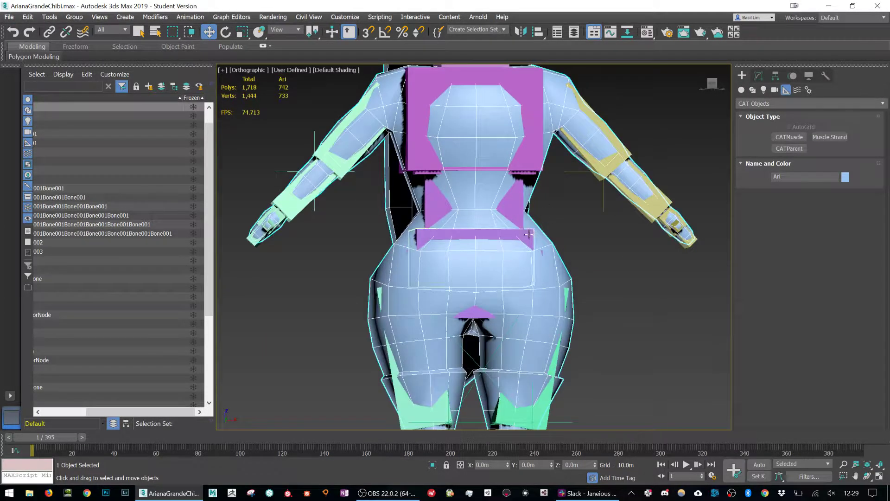
click(529, 234)
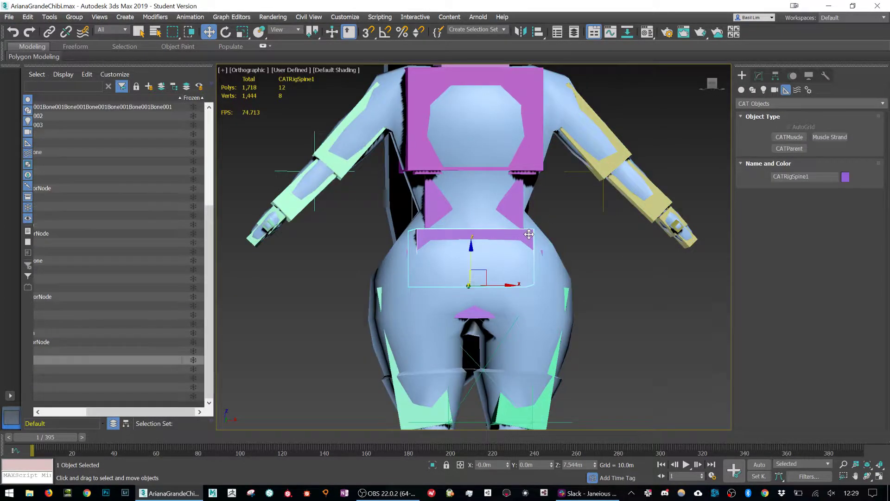
- Add an absolute animation layer to the CAT rig's motion layers
click(792, 78)
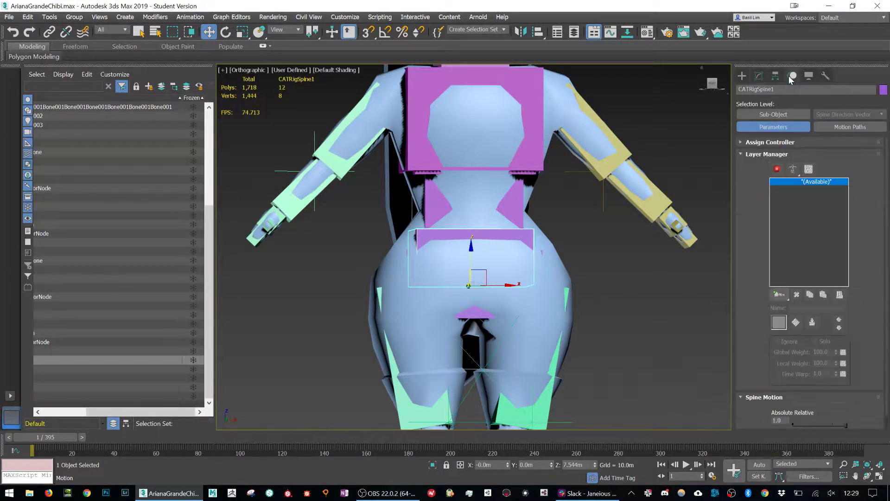
scroll(572, 207, down, 4)
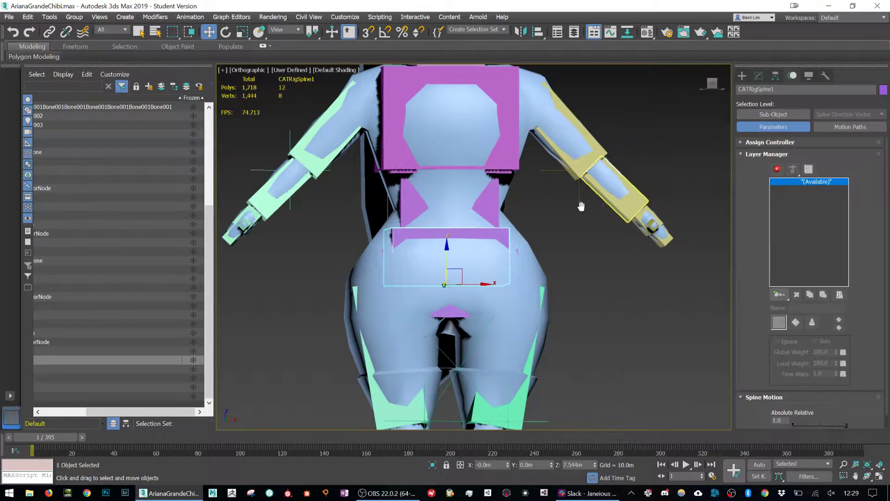
alt+middle_drag(572, 207, 590, 236)
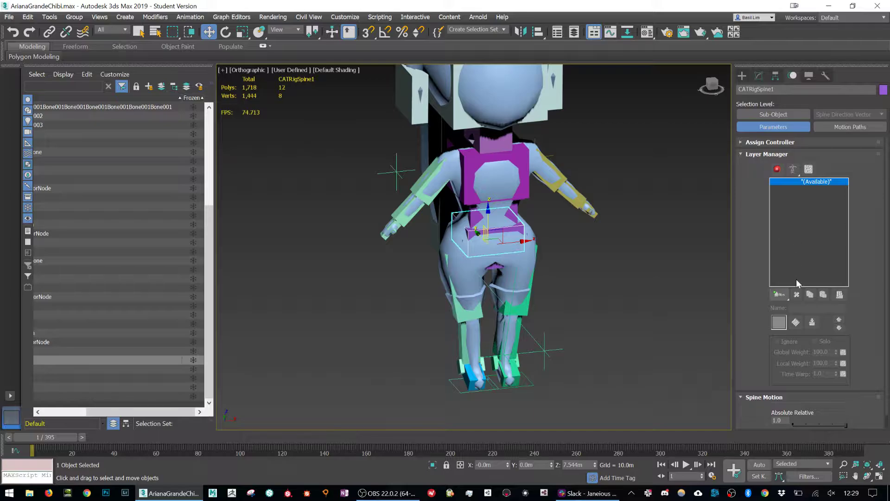
click(775, 296)
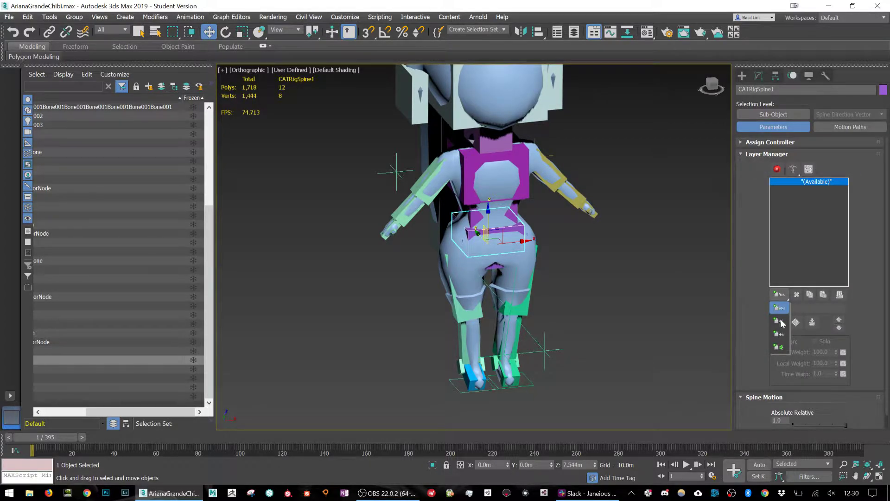
click(781, 308)
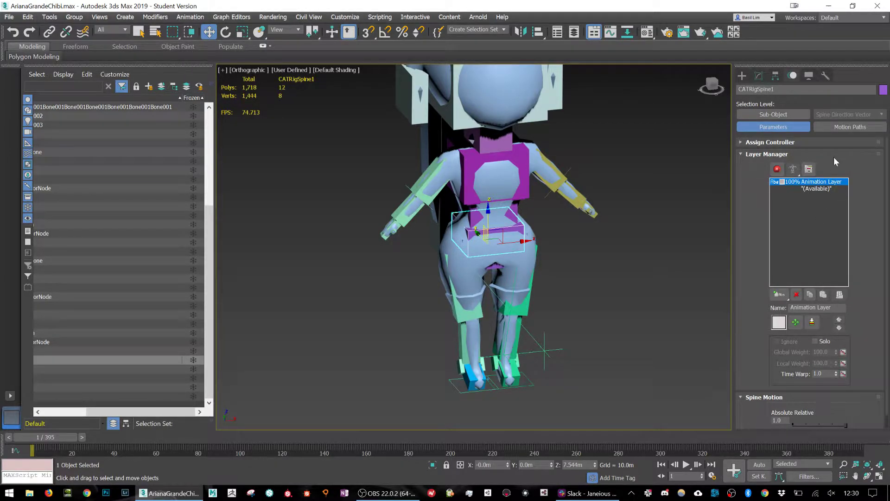
- Switch the CAT rig from setup to animation mode and have Auto Key turned on
click(779, 295)
mouse_move(779, 297)
mouse_down()
mouse_move(779, 307)
mouse_move(780, 296)
mouse_up()
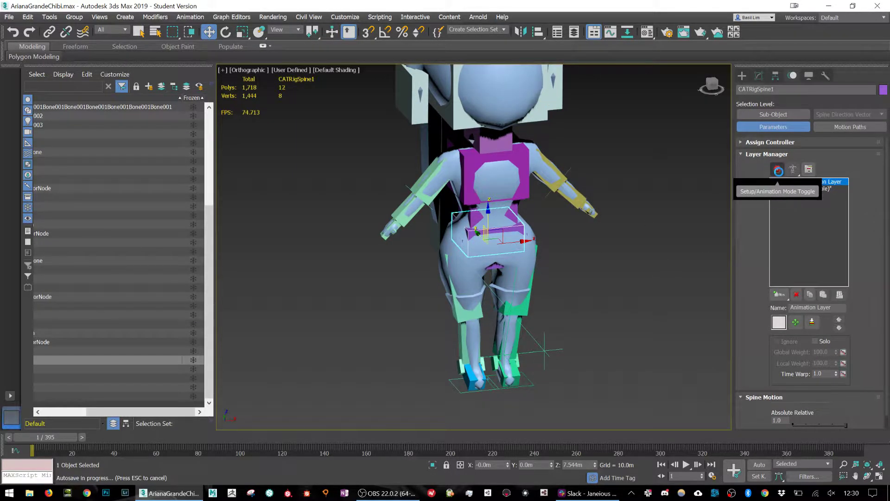
click(779, 171)
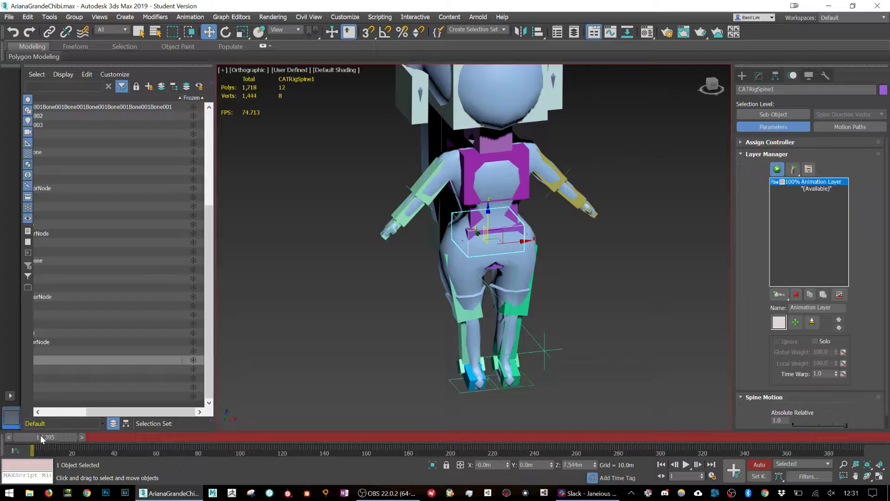
- Set the animation's end time to frame 100 in the time configuration
drag(41, 437, 776, 439)
click(661, 464)
drag(58, 441, 1, 414)
click(712, 477)
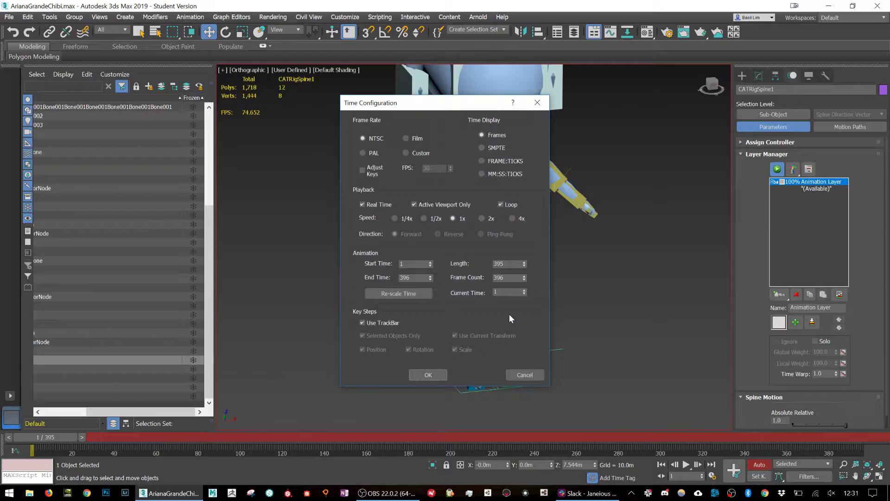
drag(414, 277, 214, 238)
text(100)
key(Return)
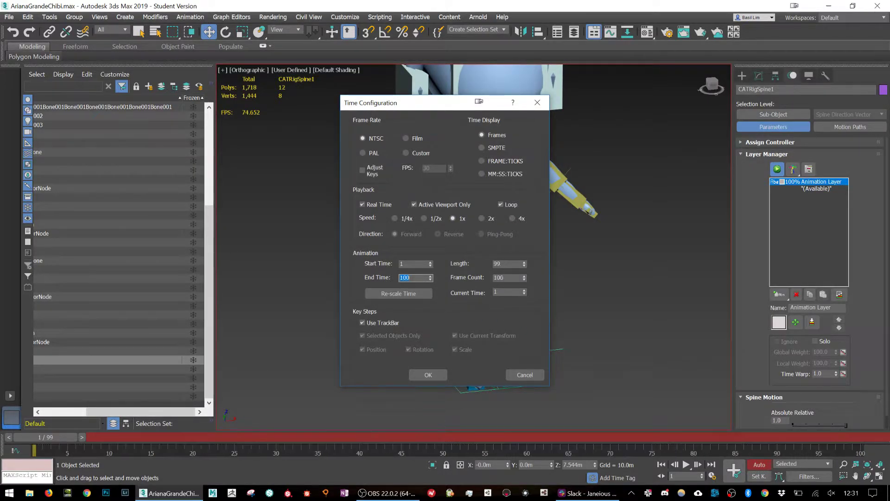
click(427, 374)
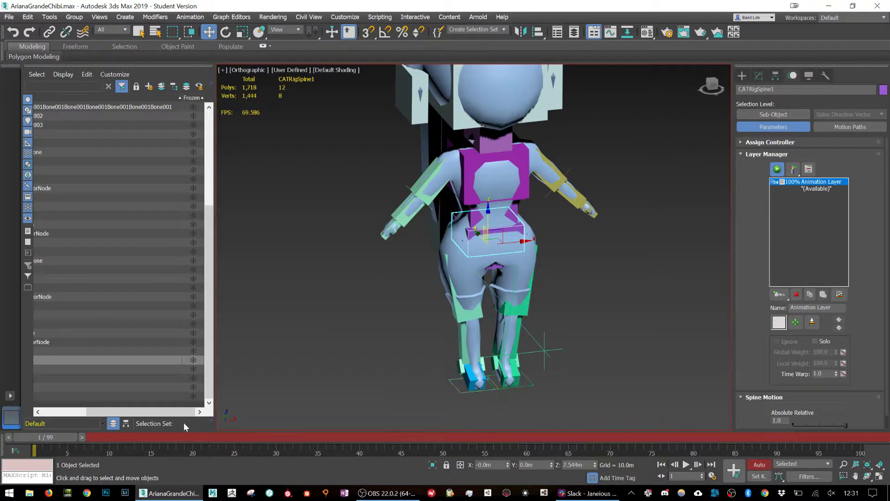
- At frame 10, lower the CATRigHub001 pelvis bone to about Z 6.166 m and shift it to about Y -0.737 m
drag(51, 438, 124, 437)
scroll(472, 328, up, 5)
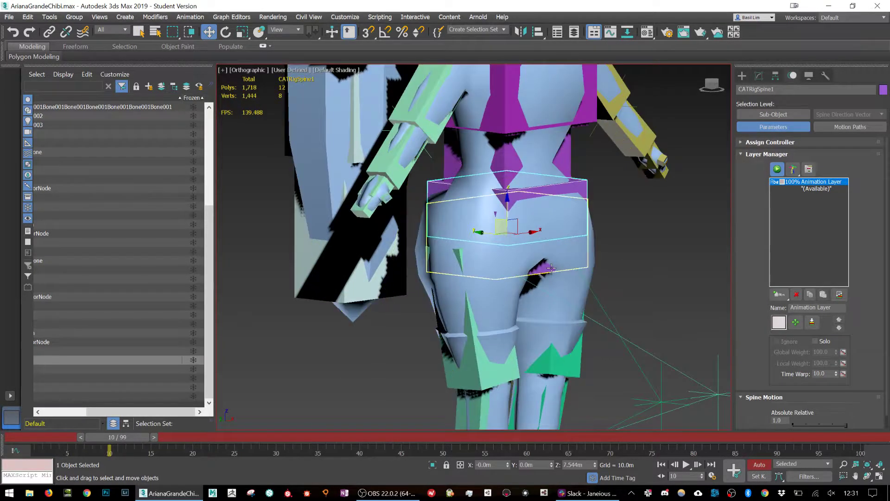
click(507, 273)
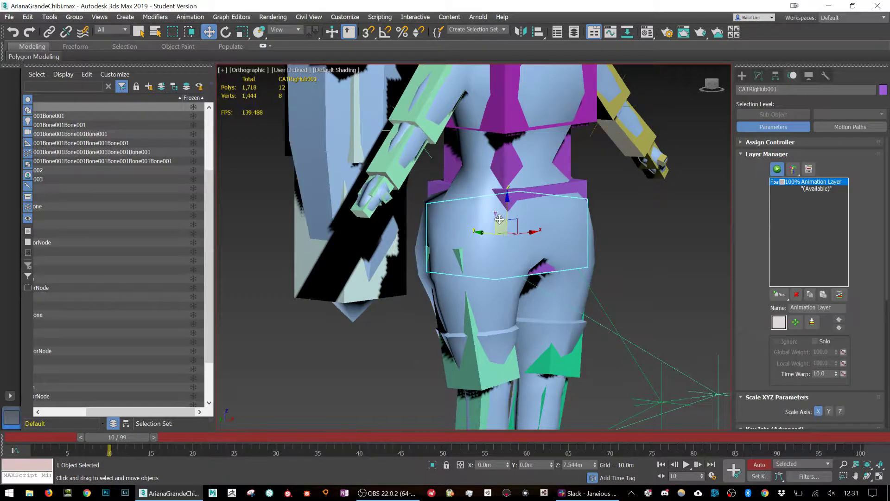
middle_drag(500, 204, 505, 230)
drag(506, 231, 520, 220)
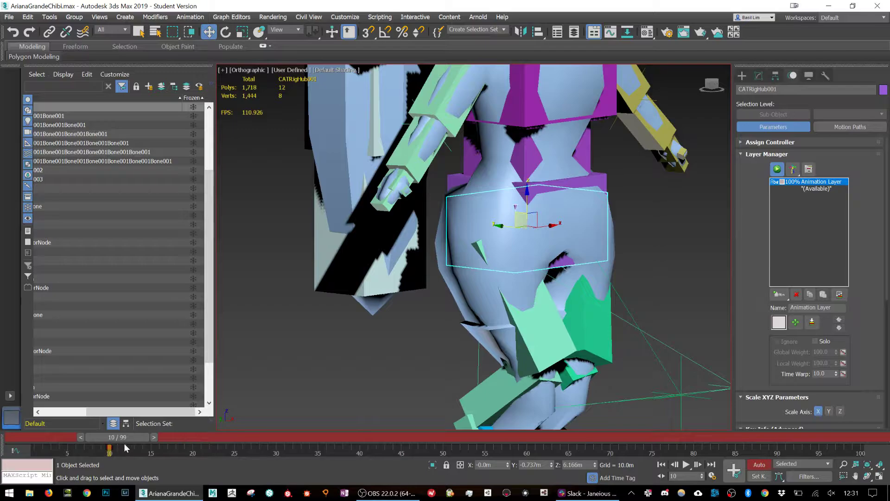
mouse_move(128, 438)
mouse_down()
mouse_move(47, 437)
mouse_move(149, 435)
mouse_move(18, 424)
mouse_move(140, 427)
mouse_move(129, 428)
mouse_up()
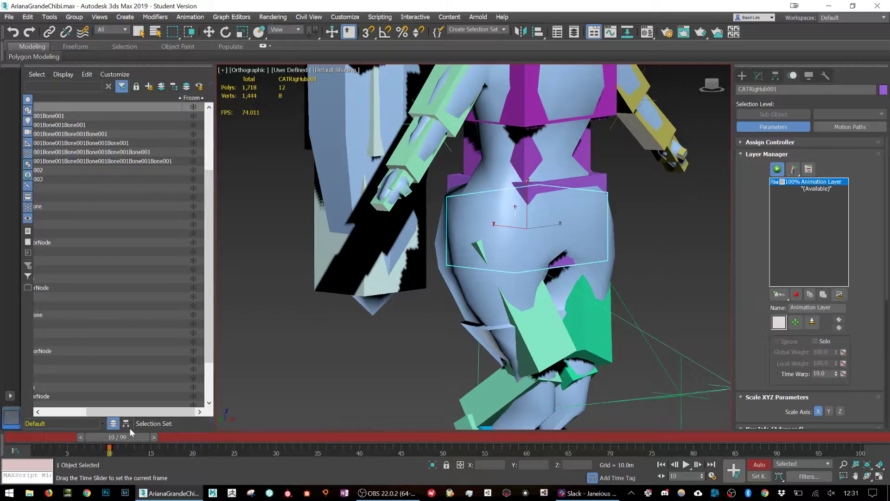
key(w)
- Move the right leg's up-vector node outward to about X -5.43 m, undoing a misplaced move
alt+middle_drag(521, 280, 478, 203)
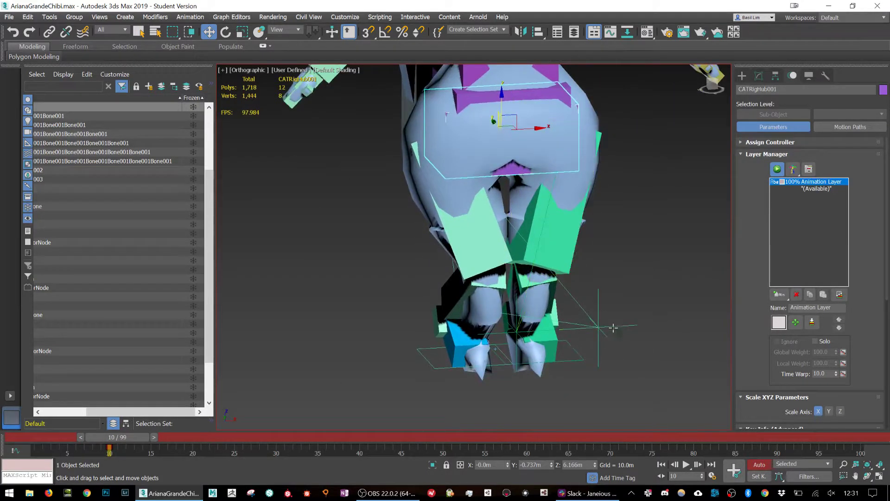
click(596, 330)
drag(621, 325, 383, 337)
key(ctrl+z)
alt+middle_drag(441, 346, 434, 310)
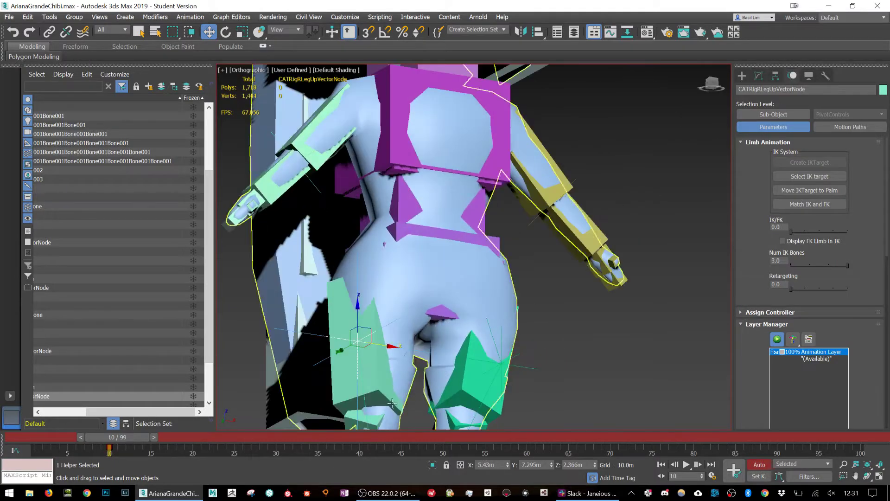
middle_drag(411, 397, 477, 235)
- Move the left leg's up-vector node outward by about 3.43 m along X to turn the knee out, with edged faces shown
alt+middle_drag(463, 288, 469, 352)
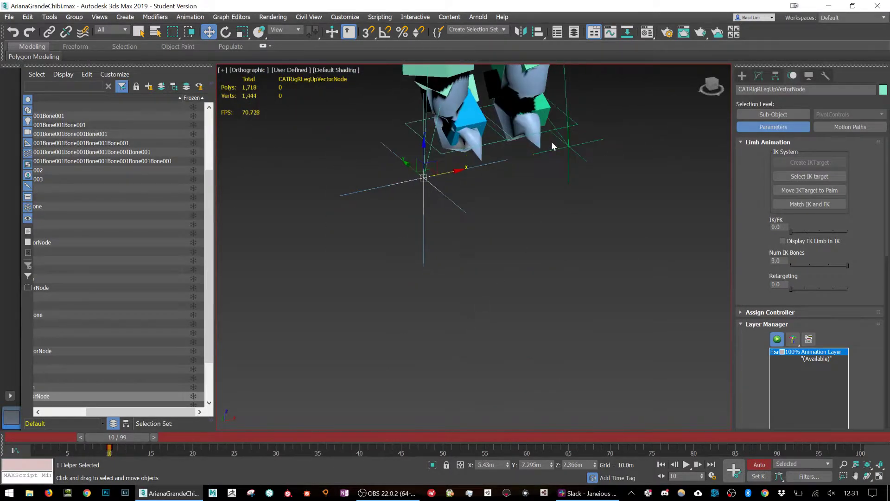
middle_drag(552, 145, 542, 295)
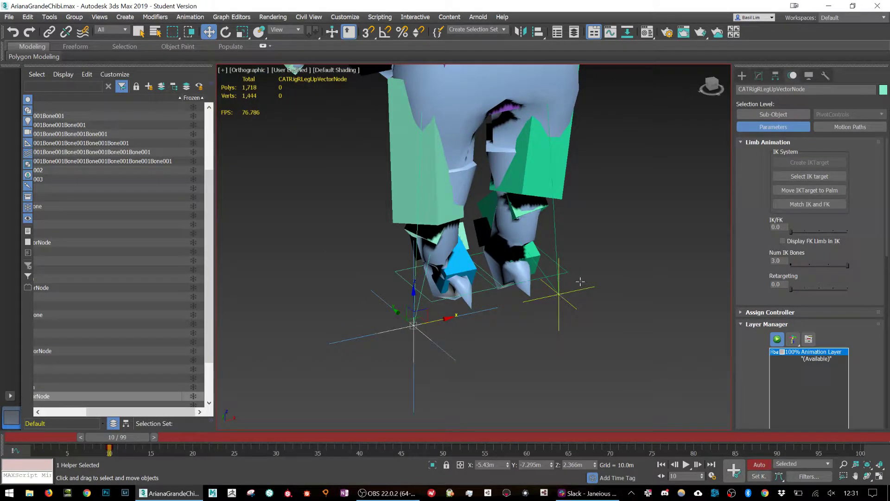
click(580, 282)
key(F4)
drag(582, 289, 696, 266)
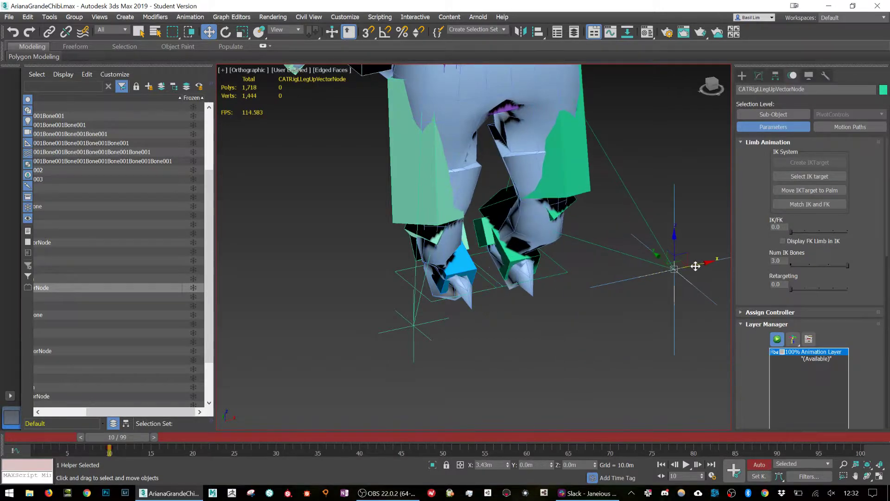
- Rotate the CATRigChest bone so the upper body leans forward, undoing the first attempt
middle_drag(635, 223, 620, 454)
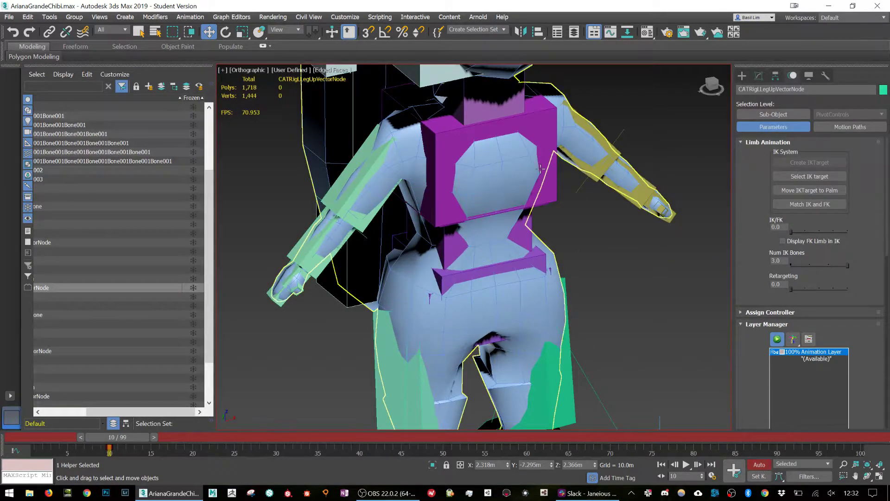
click(537, 143)
key(e)
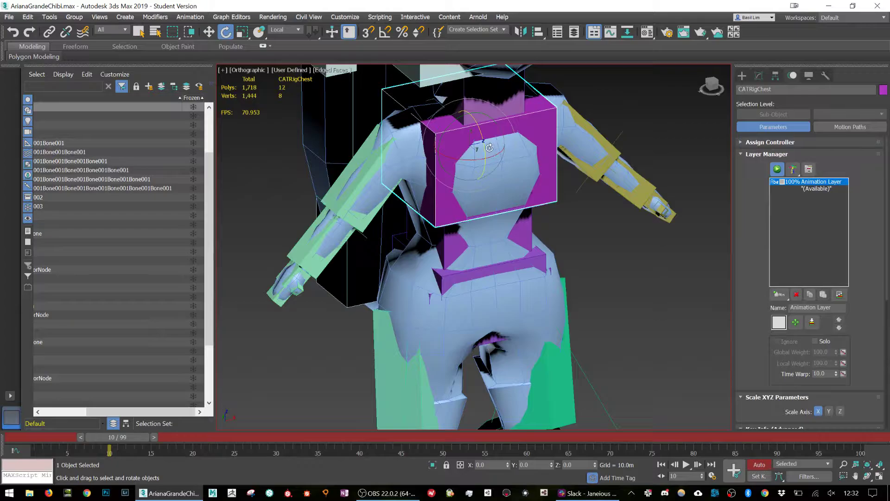
drag(481, 140, 493, 171)
key(ctrl+z)
drag(479, 132, 488, 163)
- Select the up-vector nodes of both arms and move them up and behind the character's back
alt+middle_drag(489, 164, 522, 204)
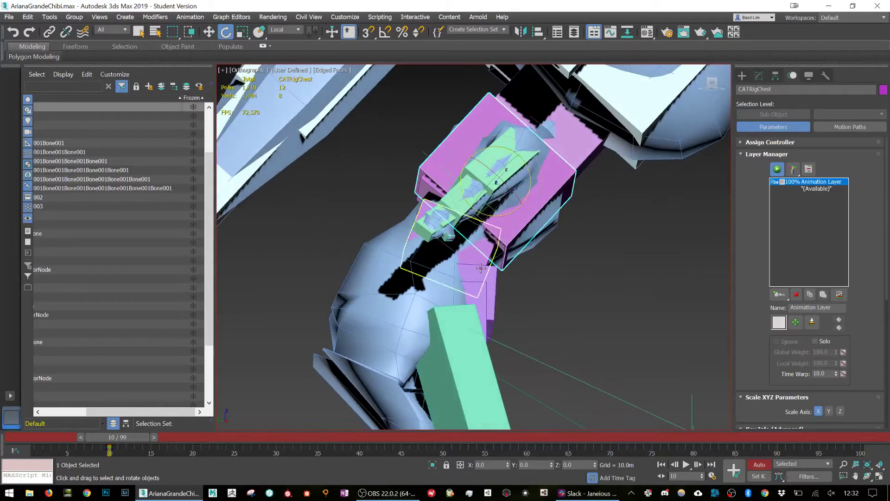
middle_drag(481, 268, 514, 317)
alt+middle_drag(529, 269, 491, 277)
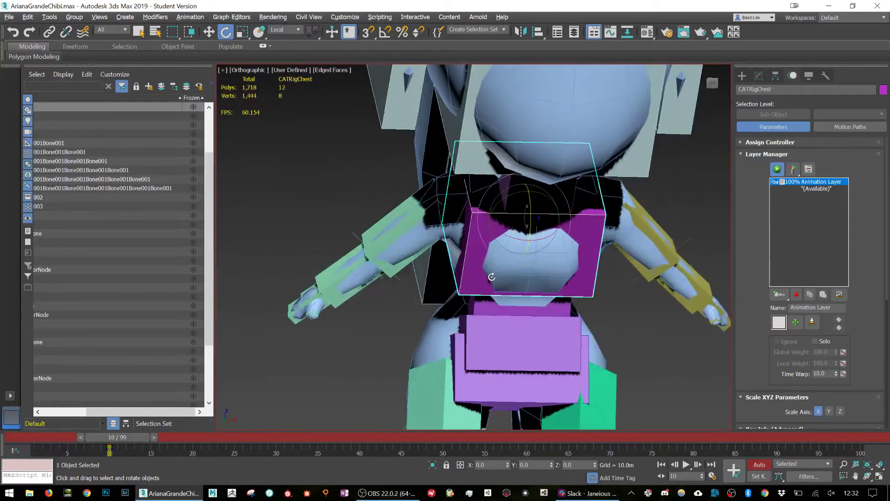
click(322, 299)
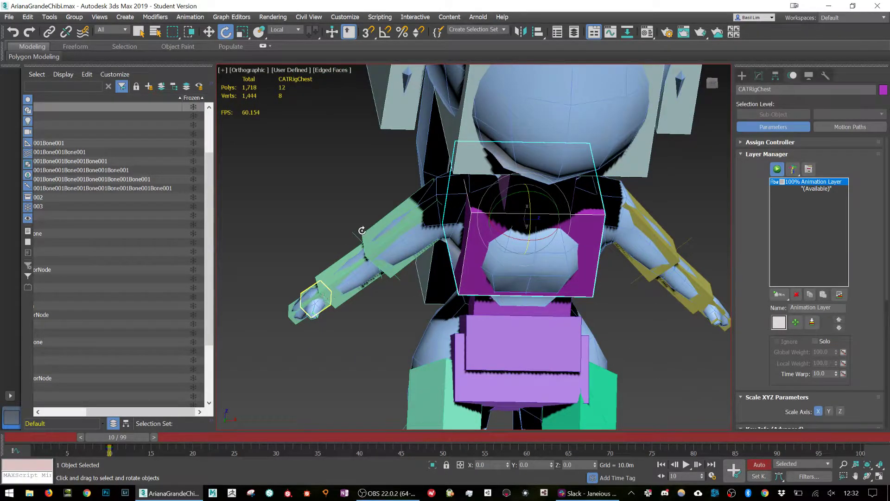
ctrl+click(689, 241)
alt+middle_drag(522, 279, 557, 283)
key(w)
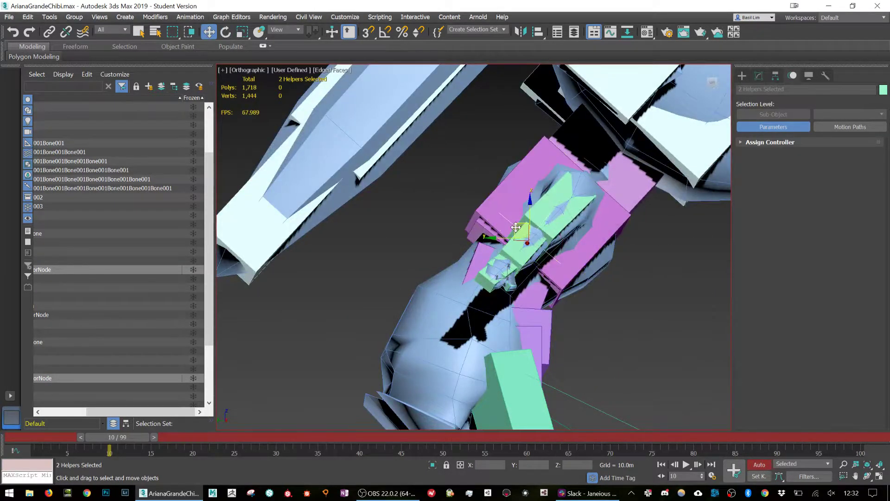
drag(519, 222, 442, 171)
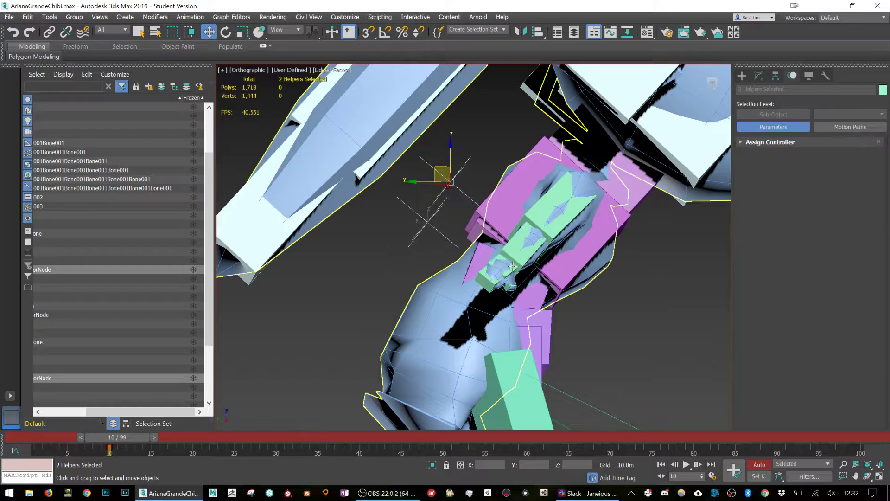
- Move the CATRigRArmPalm hand bone forward to about Y -3.587 m and Z 8.401 m
click(520, 252)
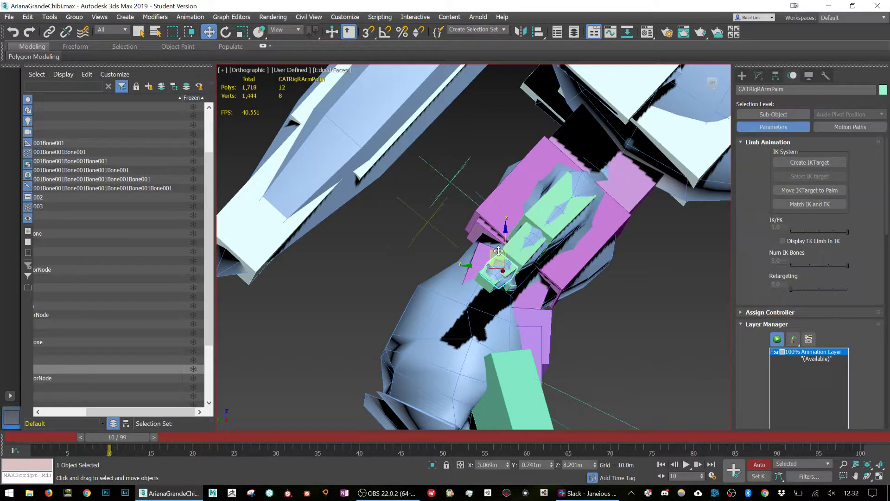
drag(498, 250, 604, 245)
alt+middle_drag(627, 302, 386, 351)
alt+middle_drag(541, 305, 469, 262)
middle_drag(622, 235, 412, 232)
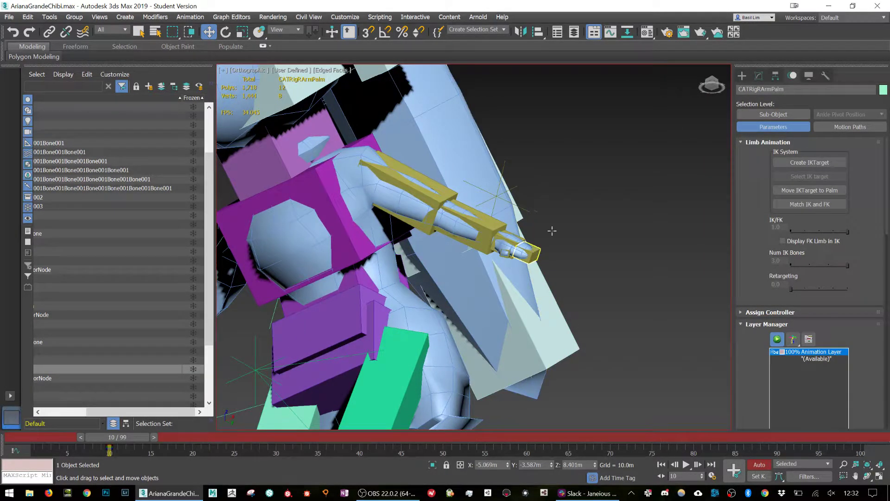
- Move the CATRigLArmPalm hand bone forward to about Y -1.681 m and Z 8.302 m, and set a key at frame 10
click(515, 246)
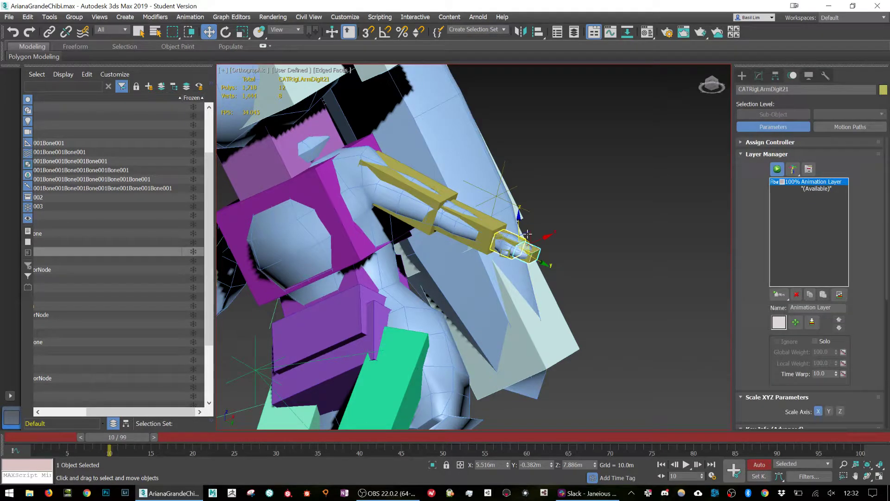
click(496, 251)
alt+middle_drag(492, 254, 453, 273)
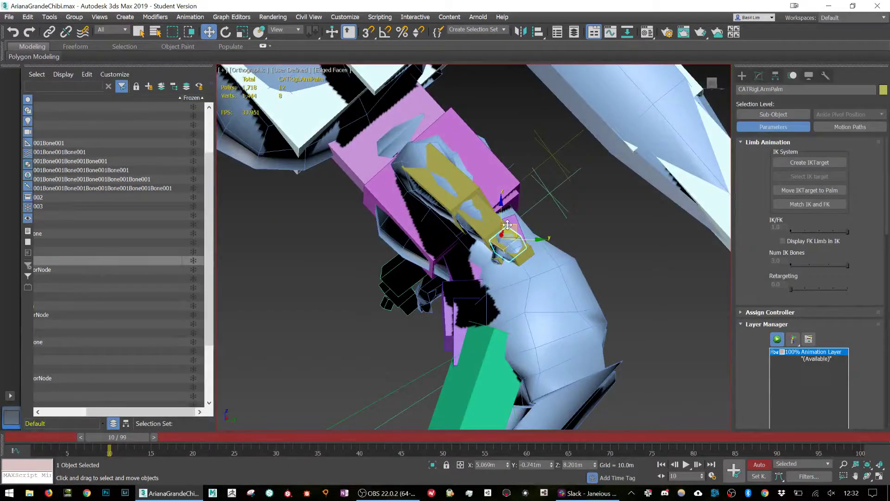
drag(507, 225, 469, 231)
mouse_move(121, 439)
mouse_down()
mouse_move(2, 437)
mouse_move(139, 441)
mouse_move(122, 446)
mouse_up()
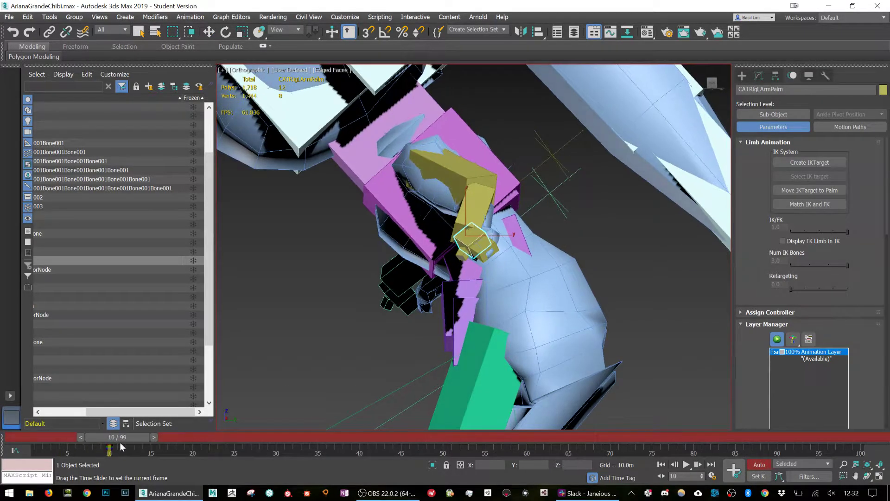
click(732, 469)
- Rotate the CATRigHead bone upward so the head sits upright over the forward-leaning body
middle_drag(316, 110, 460, 324)
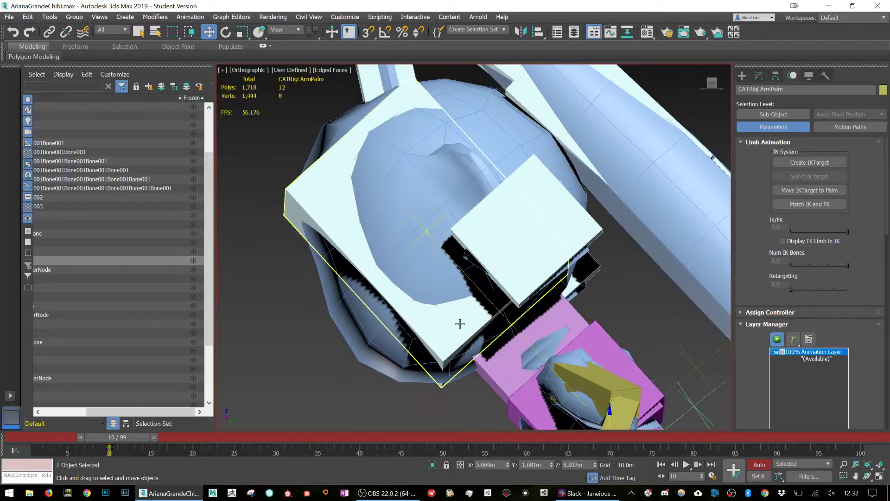
click(459, 323)
key(e)
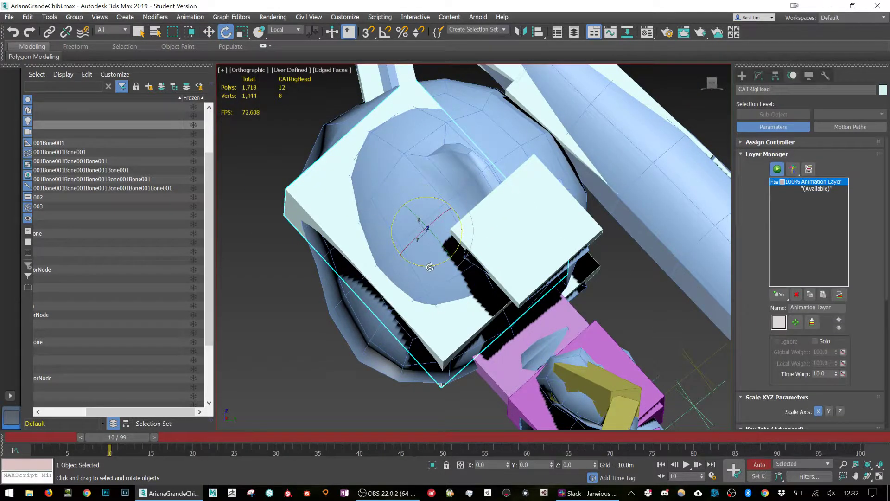
drag(429, 268, 401, 267)
- Select the chain of five ponytail bones and rotate them together so the ponytail swings up and away from the back
middle_drag(595, 255, 331, 370)
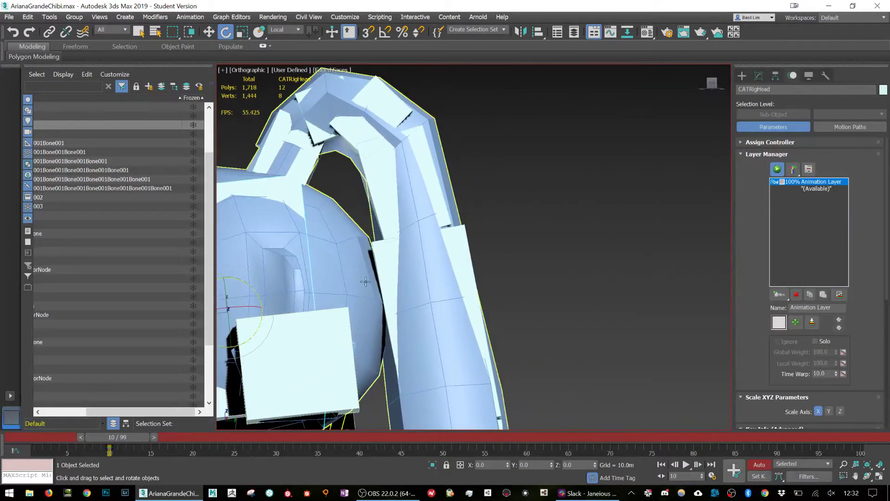
double_click(352, 127)
scroll(399, 187, down, 5)
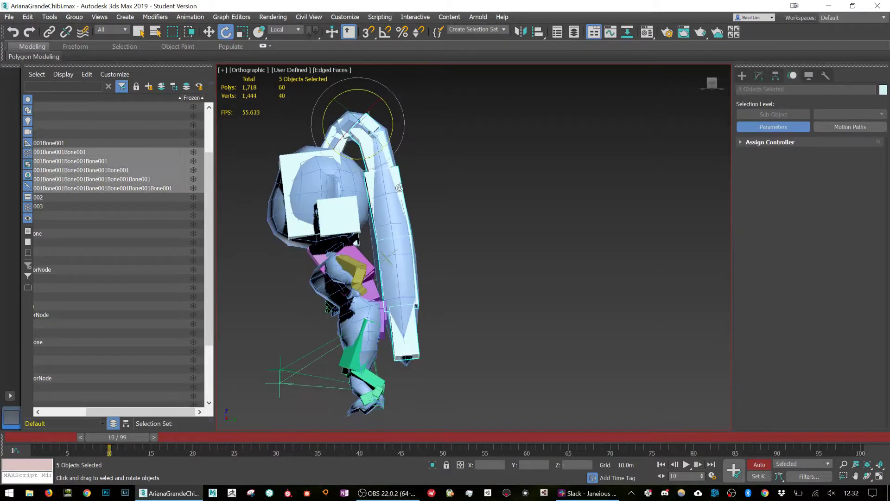
drag(392, 135, 404, 113)
- Try rotating the CATRigHair bone, undo it, and rotate the CATRigHub003Bone001Bone001 bone at the ponytail's base instead
middle_drag(399, 160, 485, 230)
scroll(442, 203, up, 3)
scroll(442, 203, up, 2)
click(423, 228)
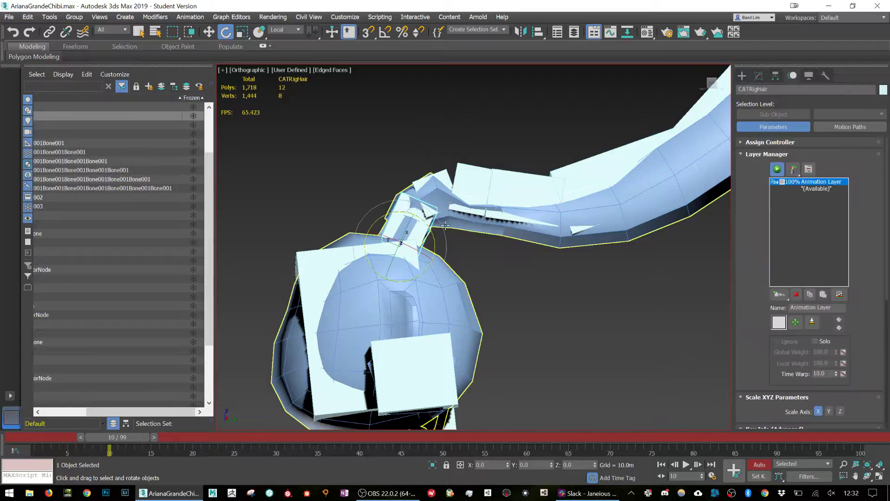
drag(433, 244, 430, 223)
key(ctrl+z)
click(445, 189)
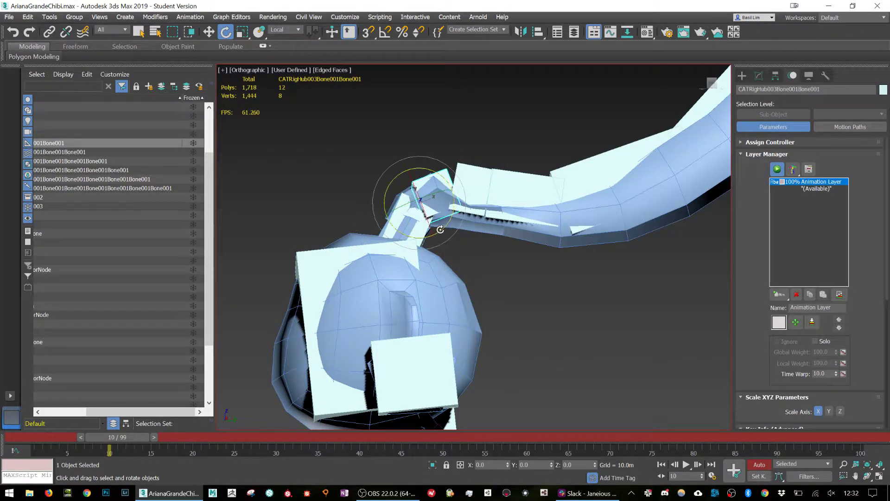
drag(441, 229, 453, 224)
- Rotate the CATRigHub003Bone003 and CATRigHub003Bone002 bones on both sides of the head outward
middle_drag(505, 319, 512, 215)
click(408, 292)
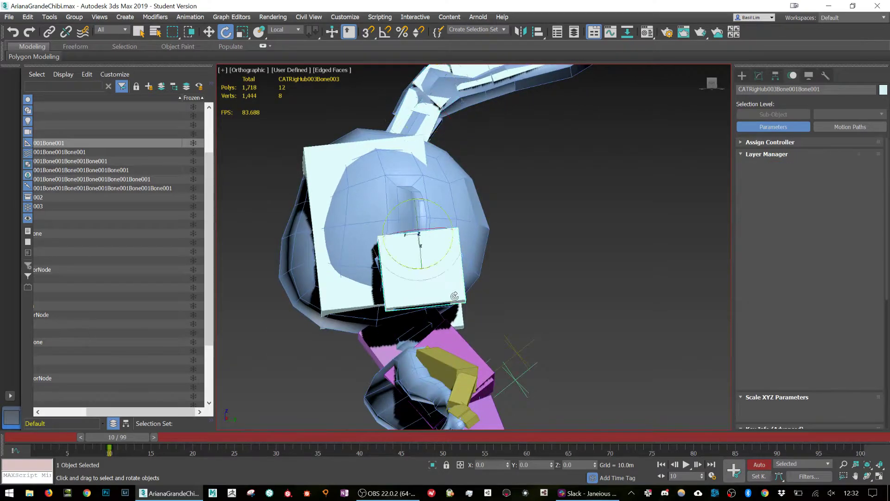
alt+middle_drag(408, 292, 447, 257)
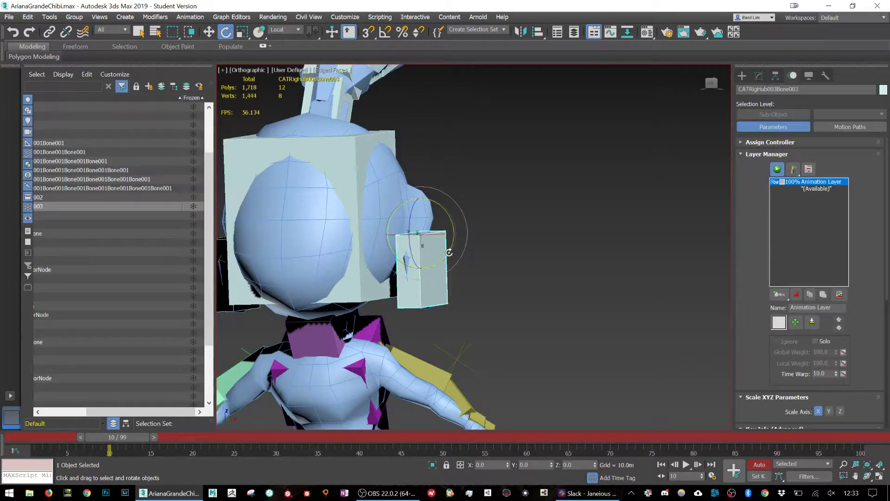
drag(452, 253, 472, 219)
alt+middle_drag(472, 220, 404, 233)
click(405, 232)
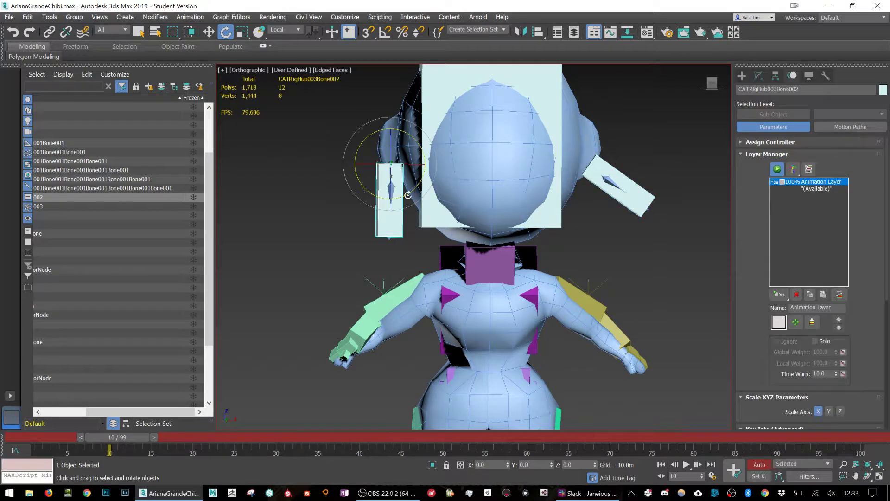
drag(407, 195, 384, 199)
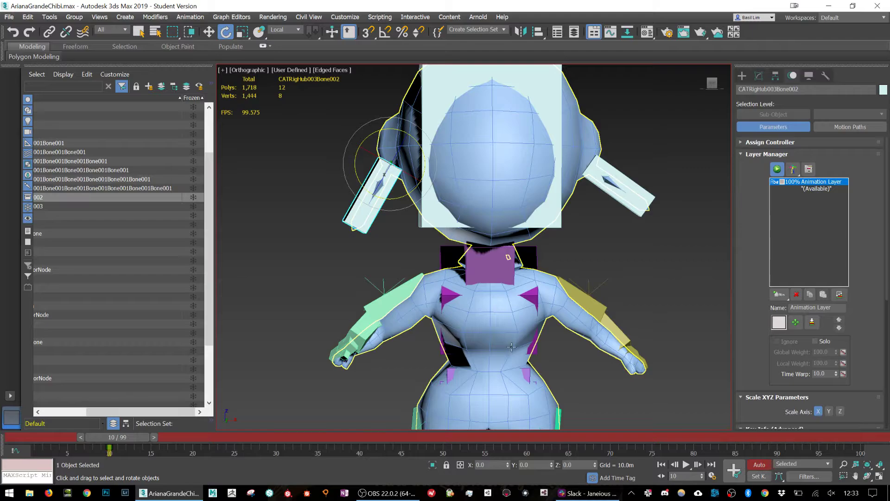
- Examine how the torso, hips and legs deform in the crouching pose from the side and front
alt+middle_drag(511, 347, 514, 235)
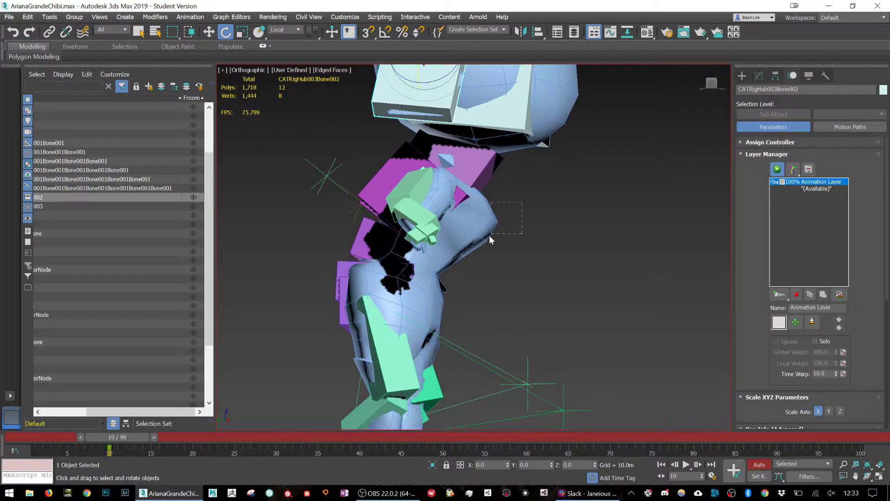
drag(490, 236, 473, 239)
middle_drag(526, 275, 507, 302)
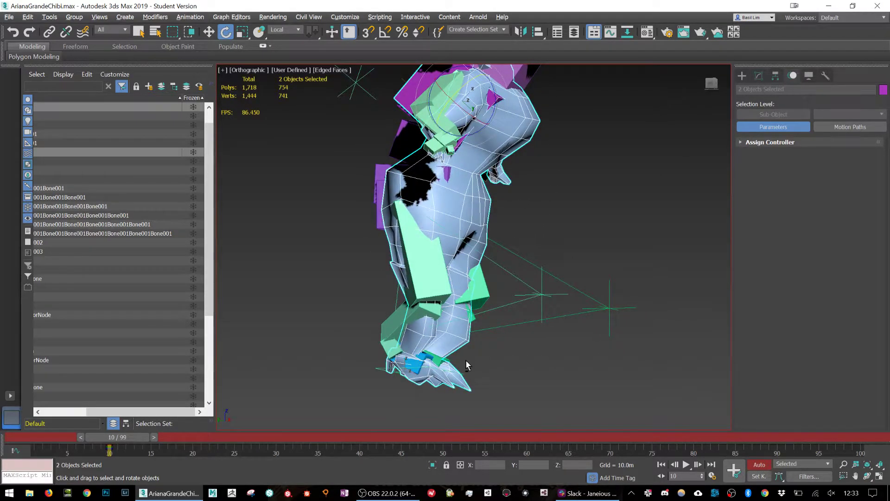
alt+middle_drag(466, 365, 427, 379)
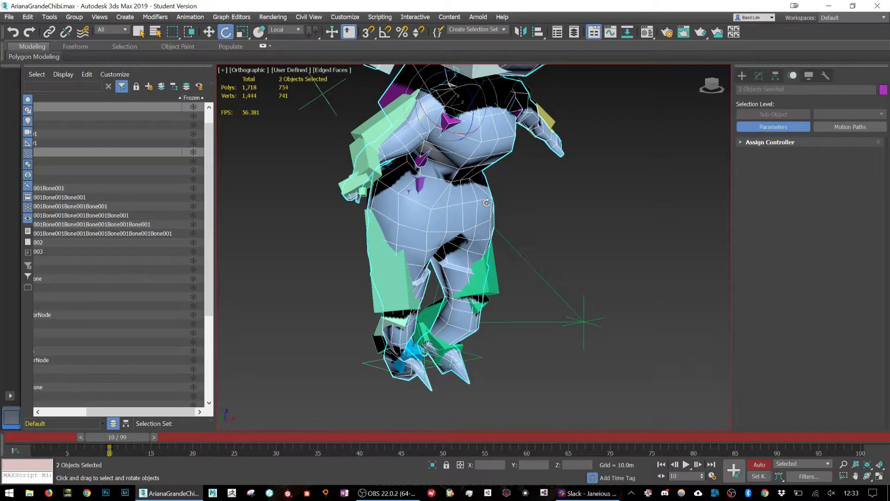
alt+middle_drag(488, 191, 518, 172)
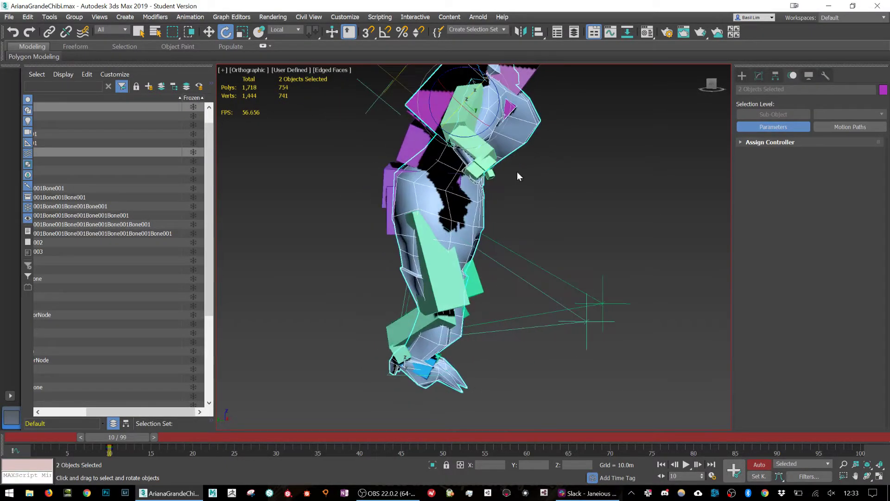
middle_drag(520, 141, 519, 220)
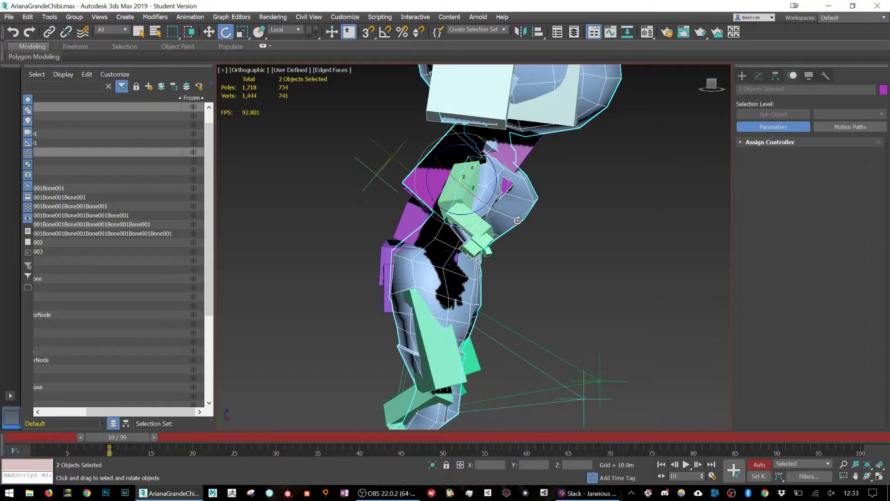
scroll(523, 230, down, 3)
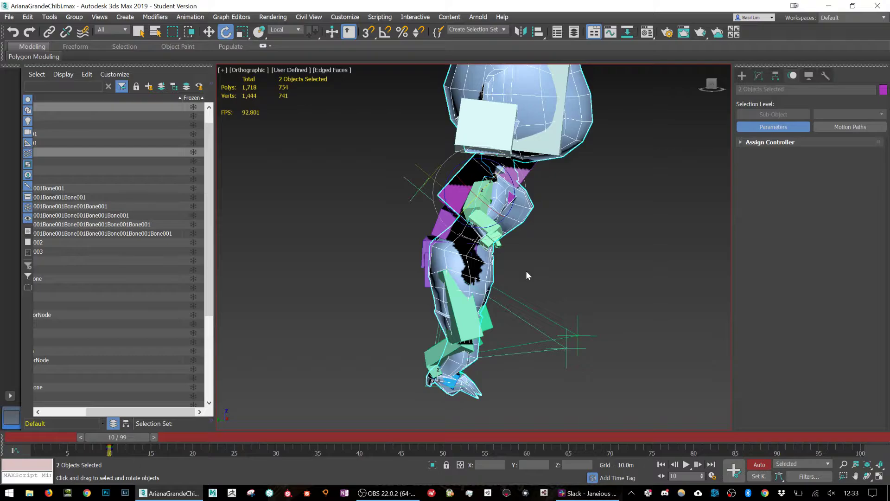
- Turn off Auto Key and remove the CAT Animation Layer from the rig through the CATRigHead bone
click(759, 464)
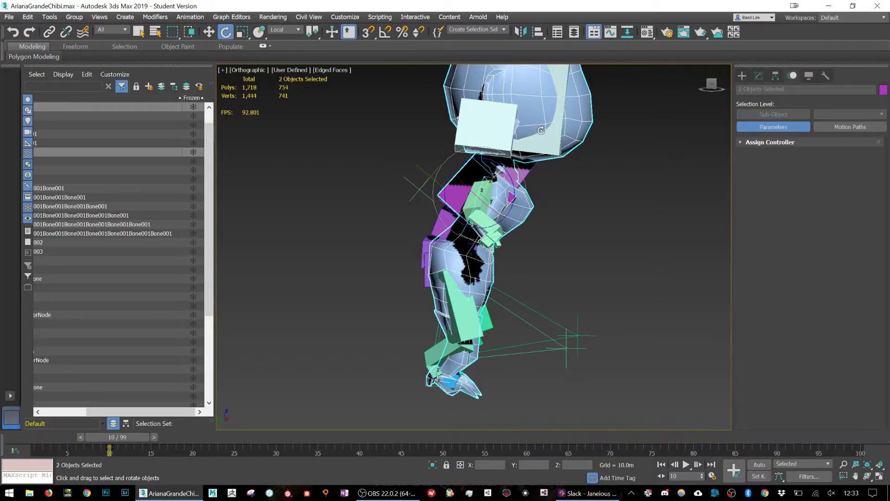
click(541, 132)
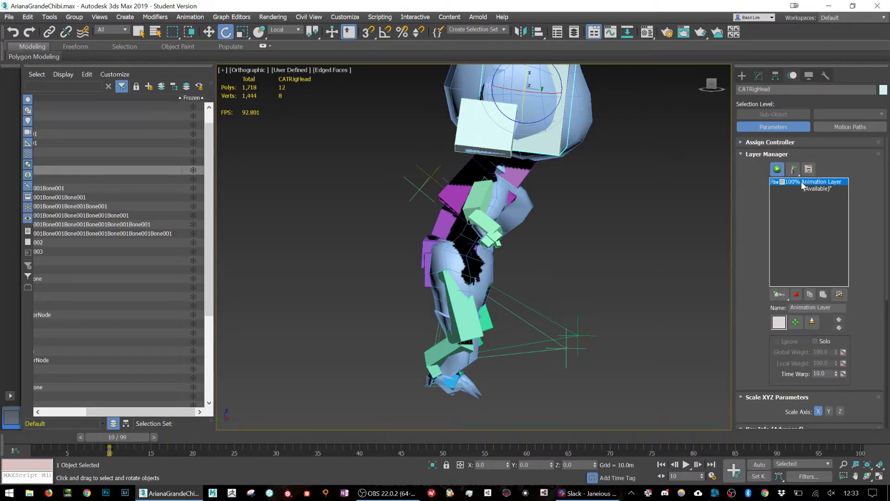
click(797, 299)
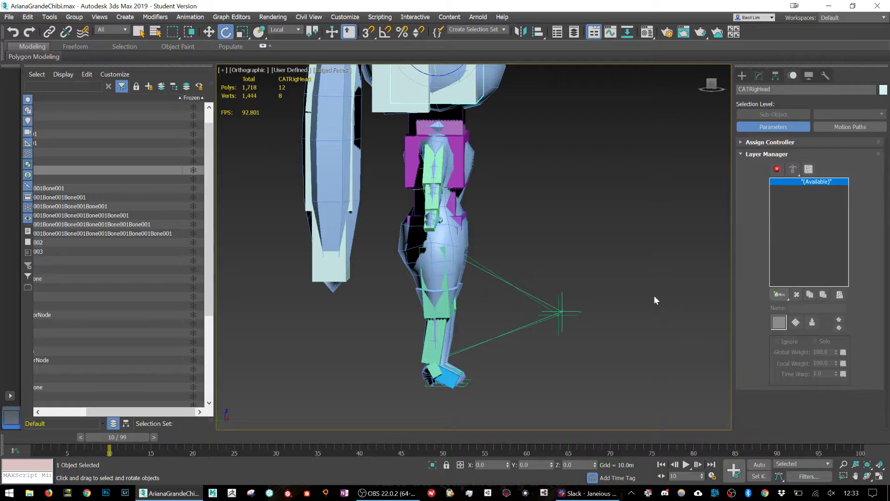
- Delete the Skin modifier from the Ari character mesh, leaving only its Editable Poly
click(758, 75)
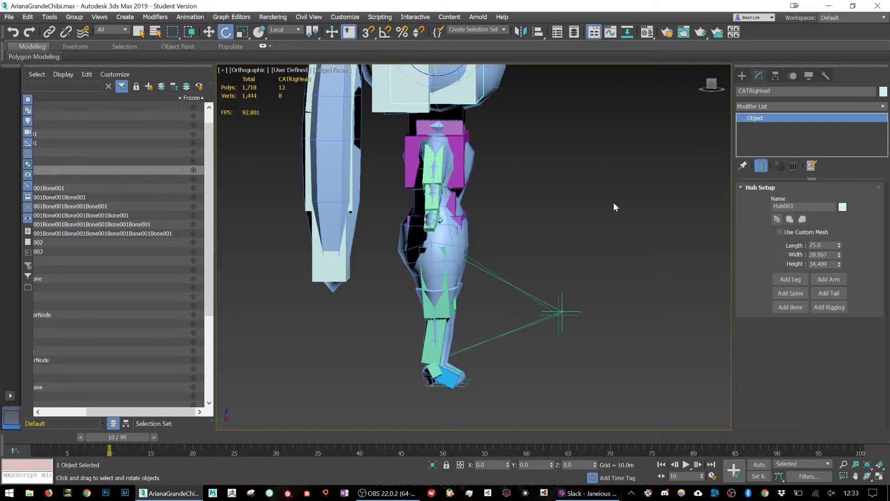
alt+middle_drag(614, 203, 533, 308)
click(469, 241)
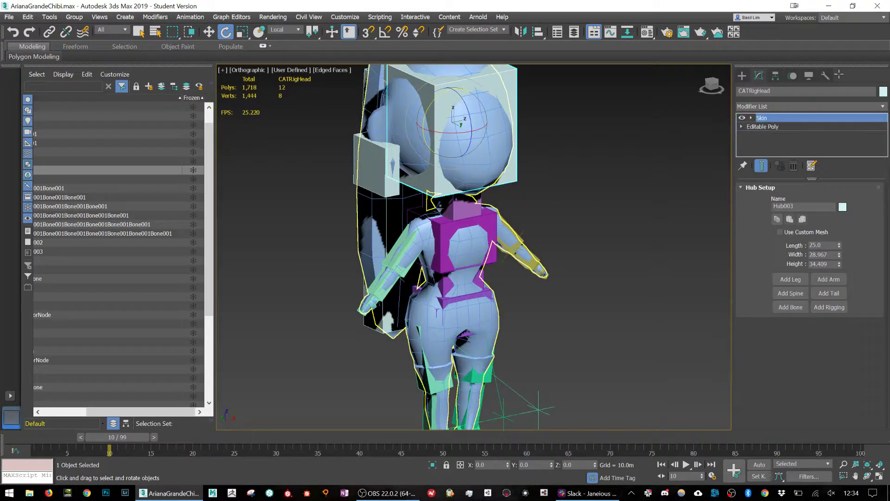
click(796, 167)
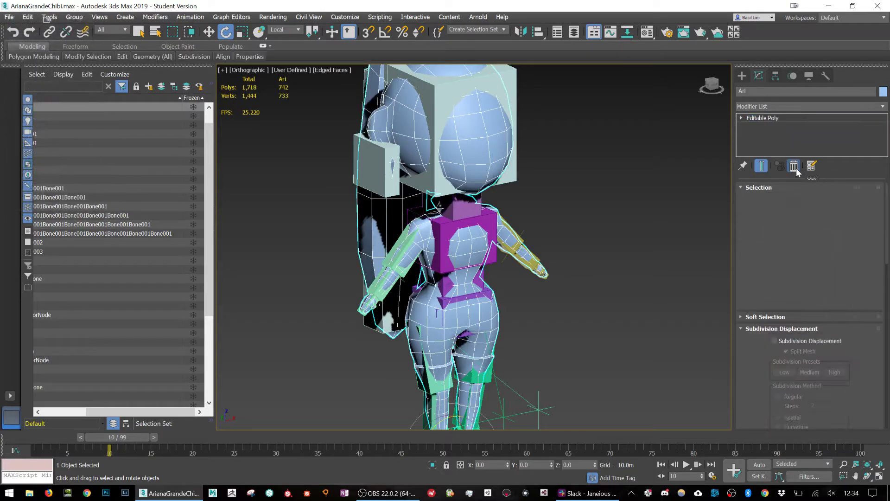
- Create a box around the character about 7.09 m long, 8.99 m wide and 21.81 m high
scroll(688, 264, down, 6)
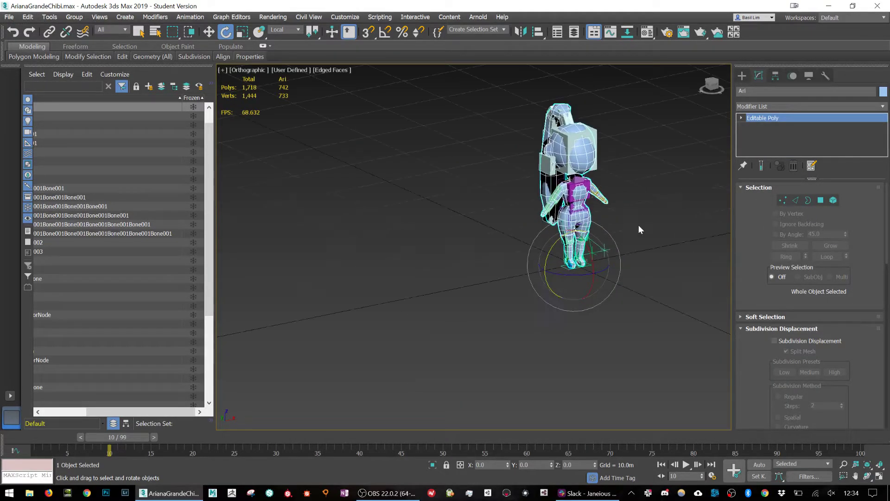
alt+middle_drag(639, 225, 619, 260)
scroll(618, 260, up, 5)
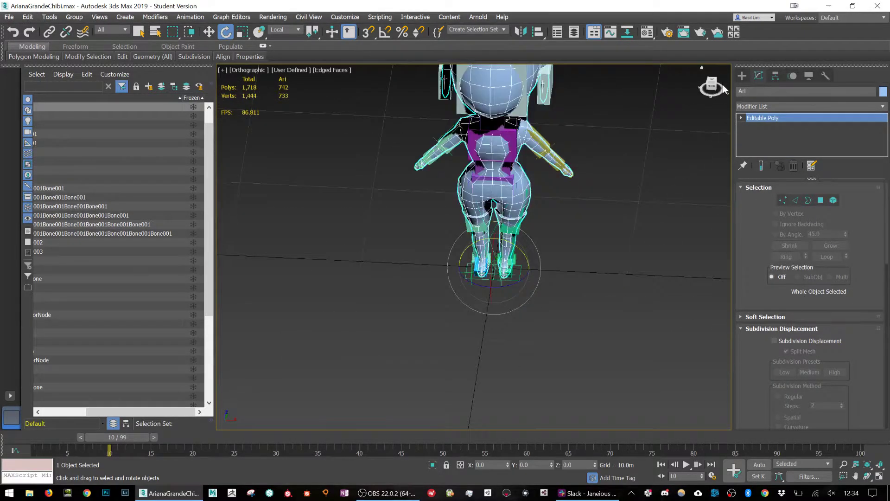
click(742, 76)
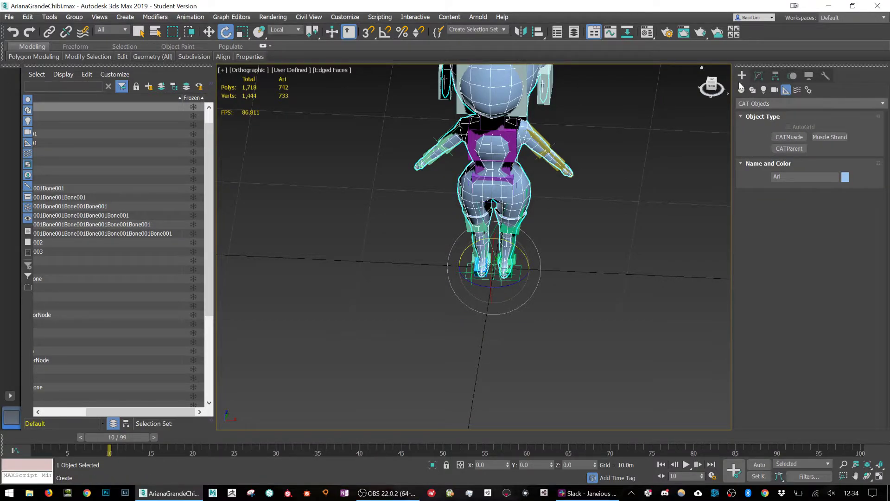
click(741, 90)
click(789, 137)
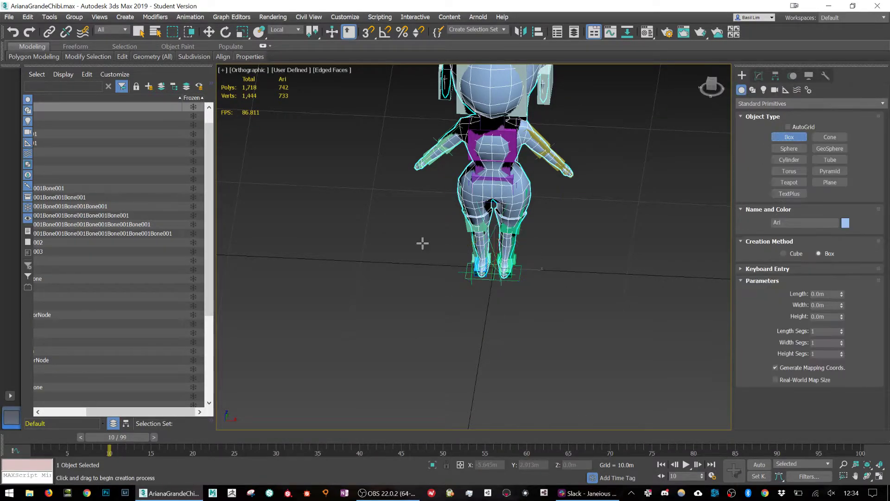
drag(423, 243, 539, 302)
click(528, 213)
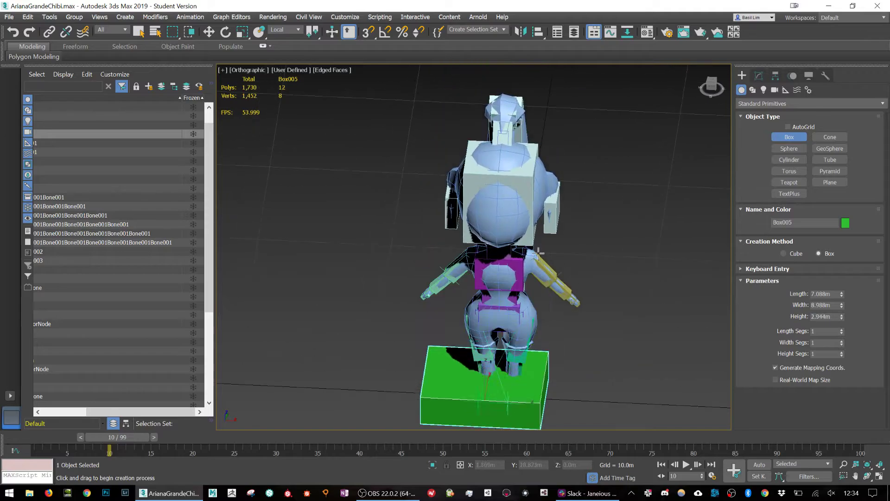
scroll(533, 116, down, 5)
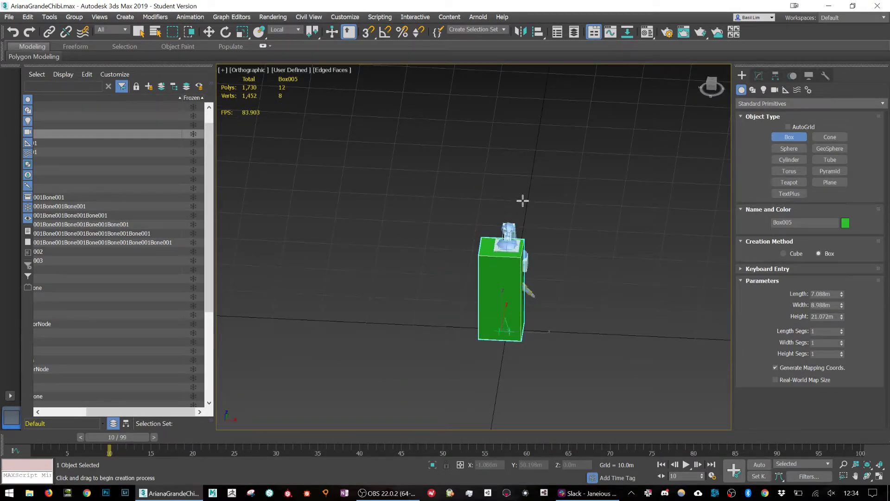
click(525, 198)
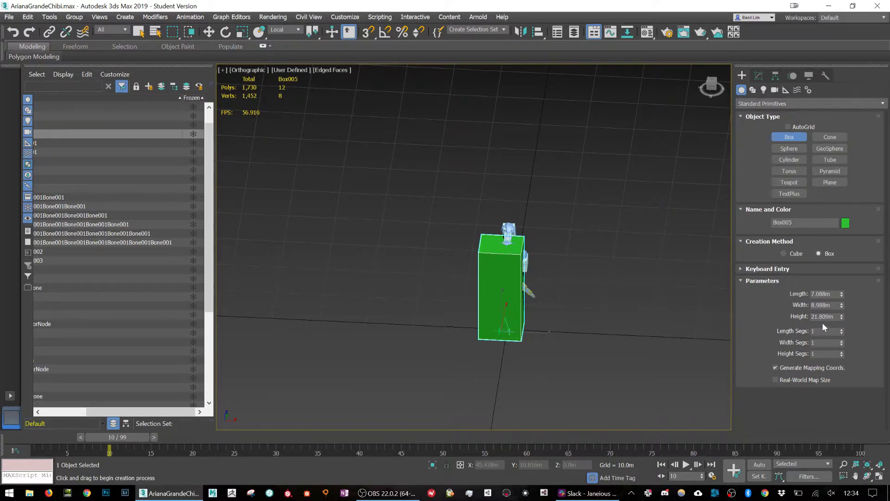
- Set the home grid spacing to 1 m in the grid and snap settings
alt+middle_drag(572, 300, 566, 285)
scroll(590, 296, up, 3)
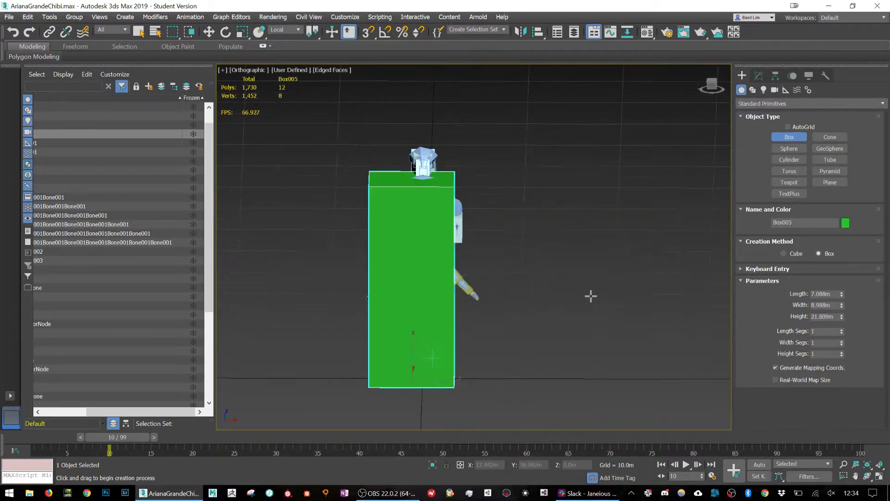
right_click(368, 32)
click(436, 192)
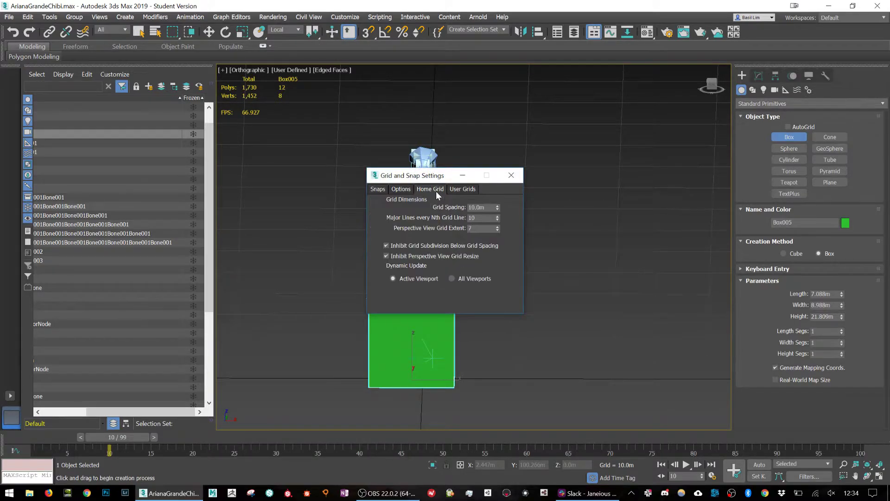
double_click(490, 207)
text(1)
key(Return)
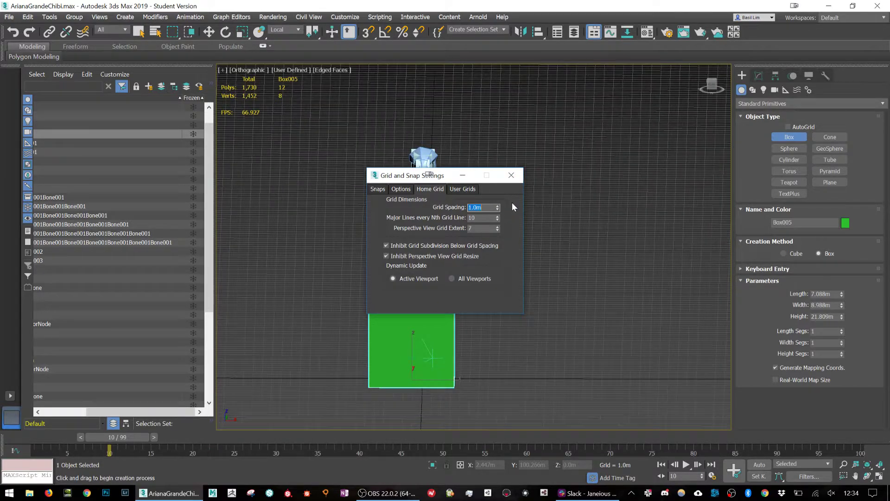
- Close the grid and snap settings and delete the box around the character
click(515, 175)
key(Delete)
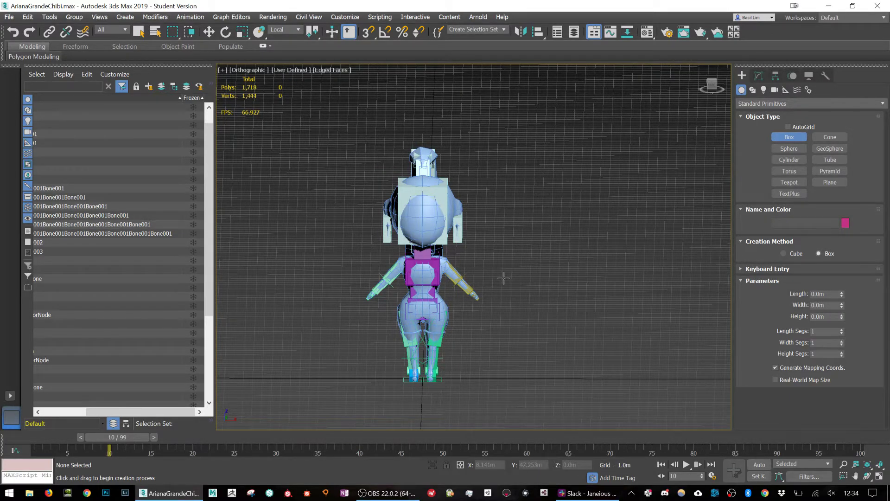
middle_drag(503, 278, 536, 246)
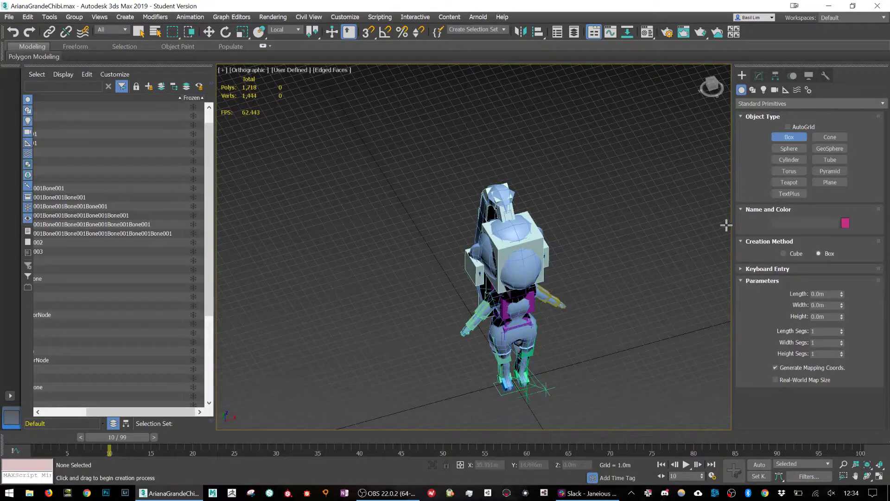
- Load the Rescale World Units utility and open its rescale settings
click(825, 76)
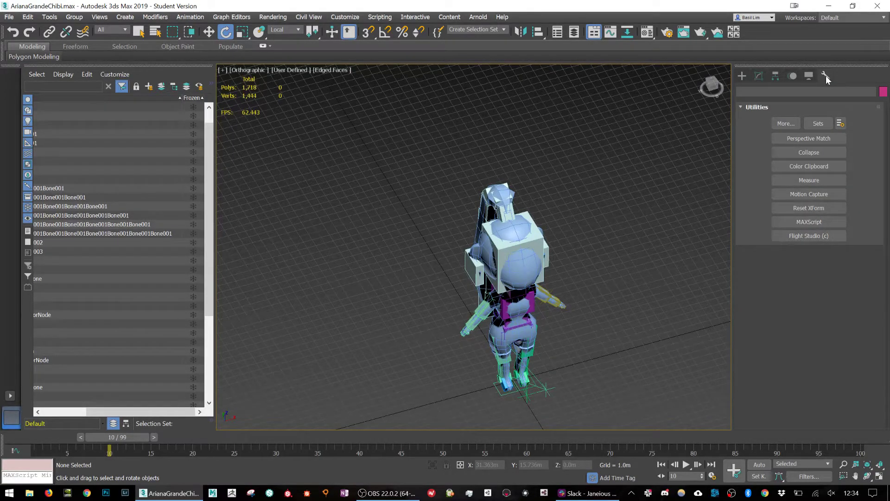
click(793, 123)
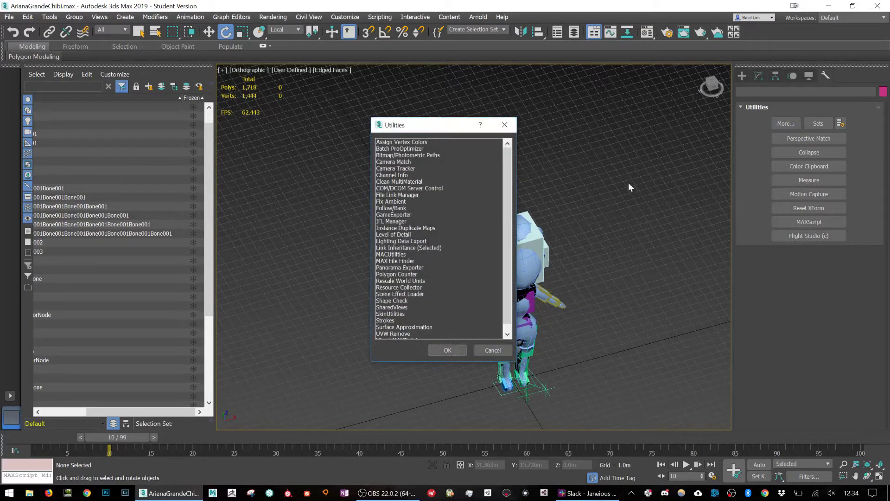
click(504, 125)
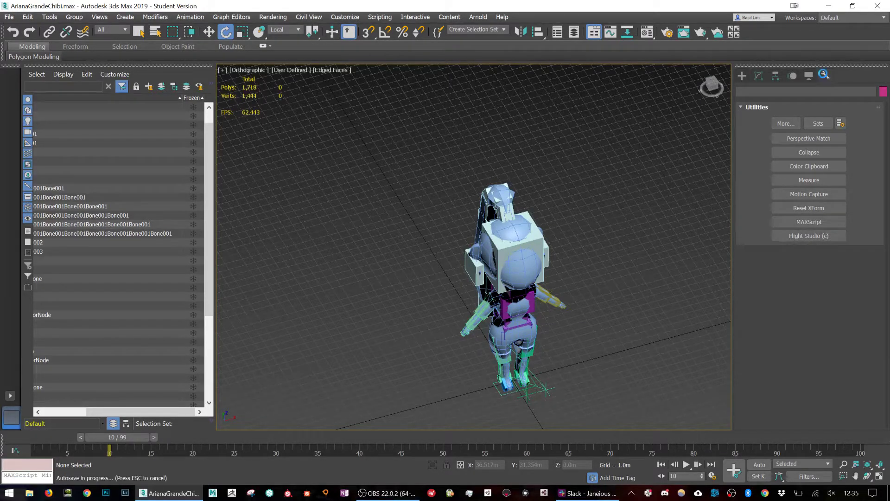
click(797, 124)
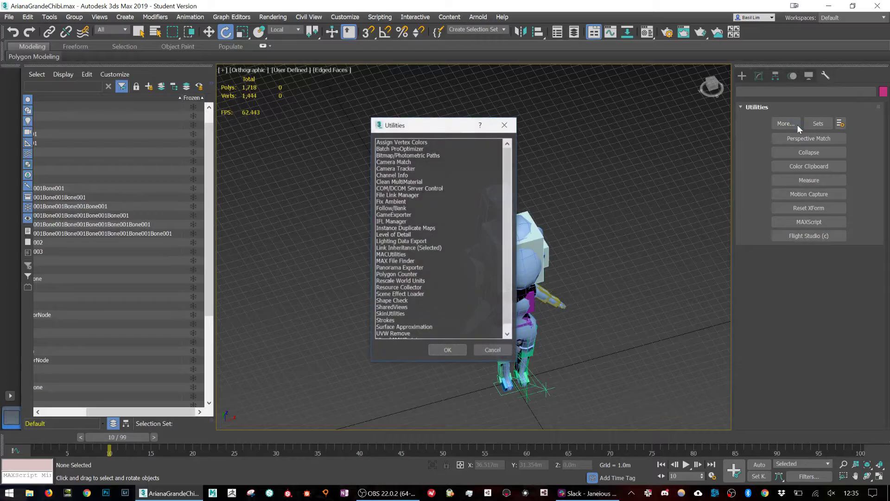
click(408, 250)
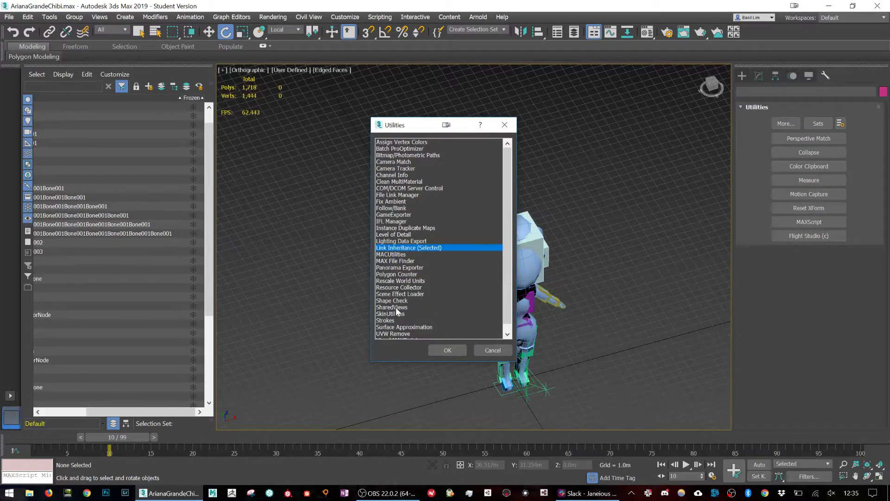
click(401, 281)
click(447, 350)
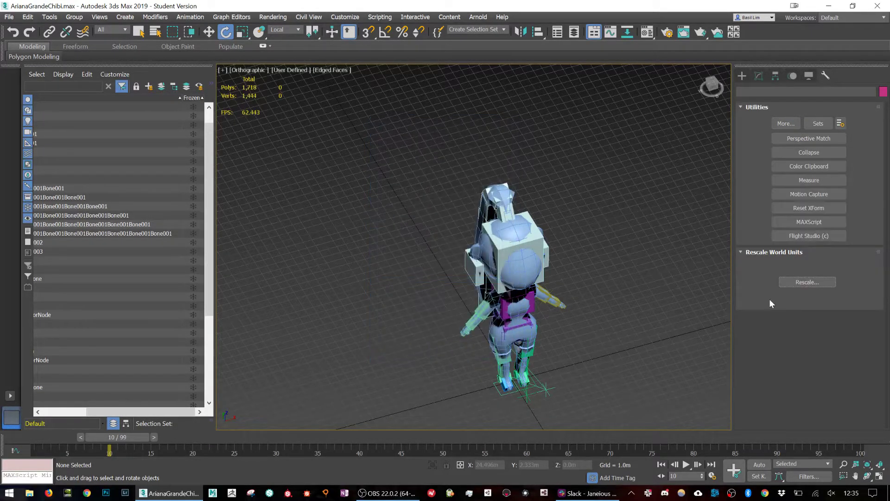
click(826, 283)
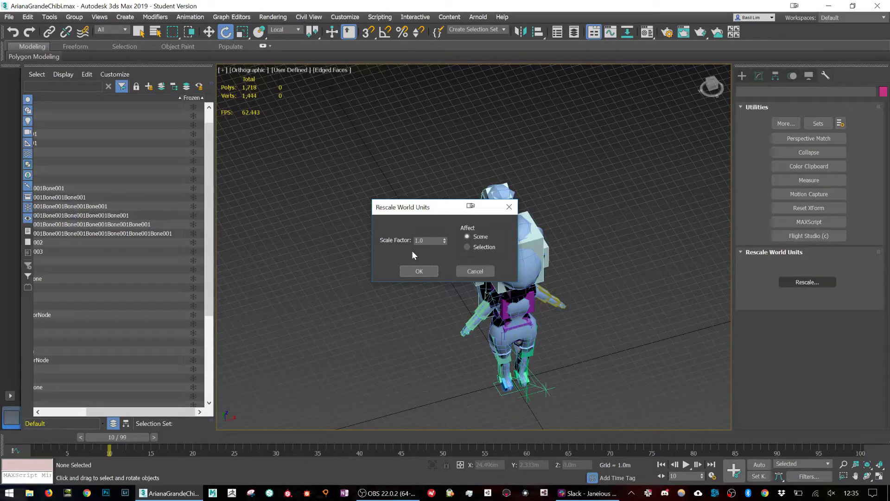
- Switch to Calculator and divide 1.5 by 21 to work out the scale factor
key(super)
text(calcul)
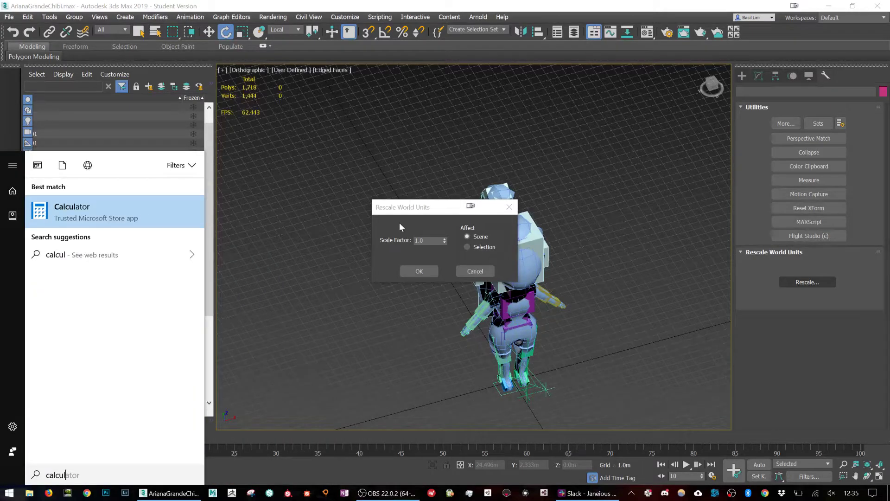
key(Return)
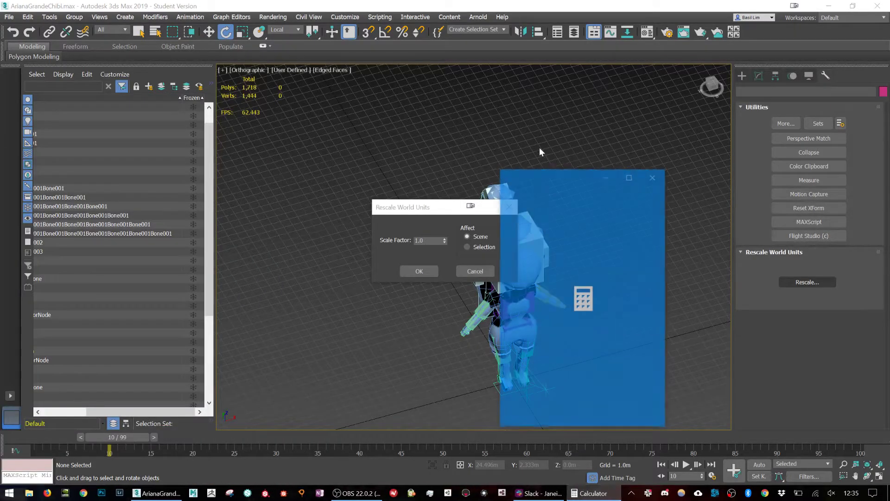
text(1.)
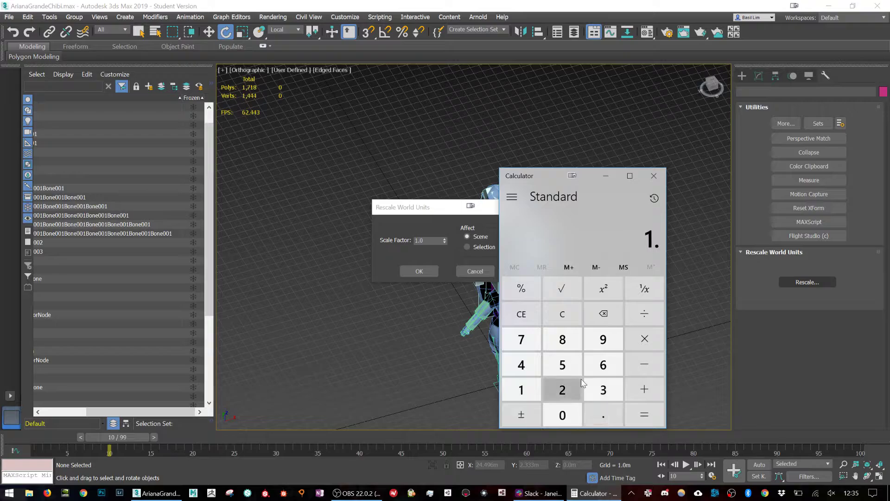
click(563, 364)
click(644, 314)
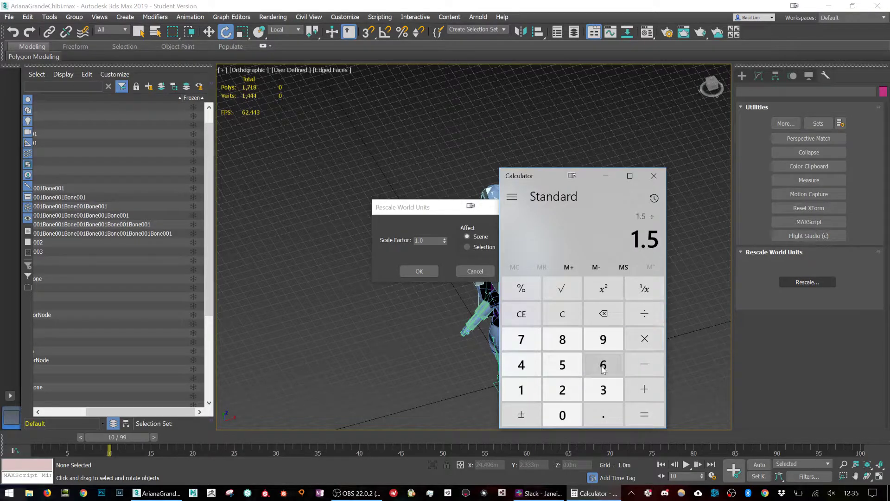
click(563, 389)
click(521, 390)
click(644, 414)
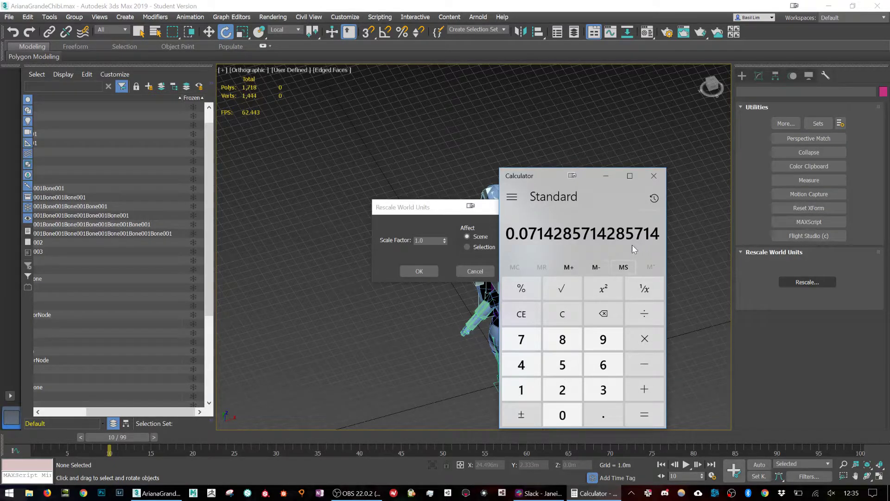
- Rescale the world units of the whole scene by a factor of 0.071
click(428, 215)
drag(430, 240, 332, 224)
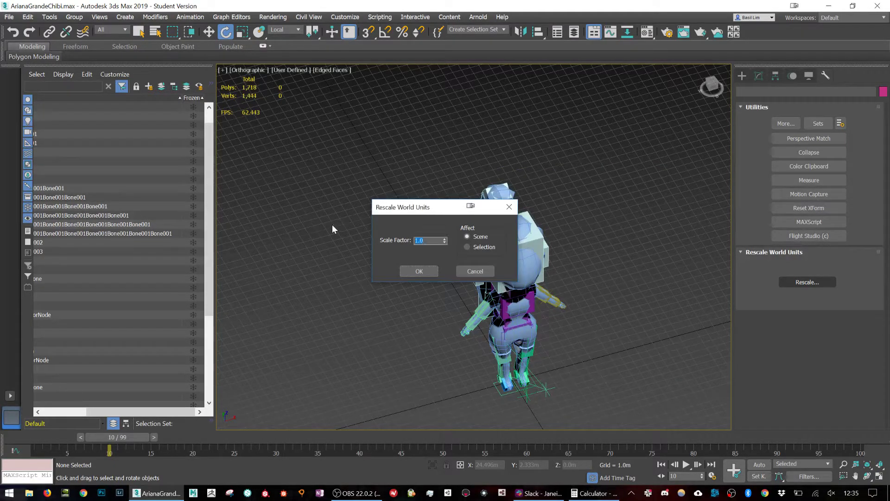
text(0)
click(419, 271)
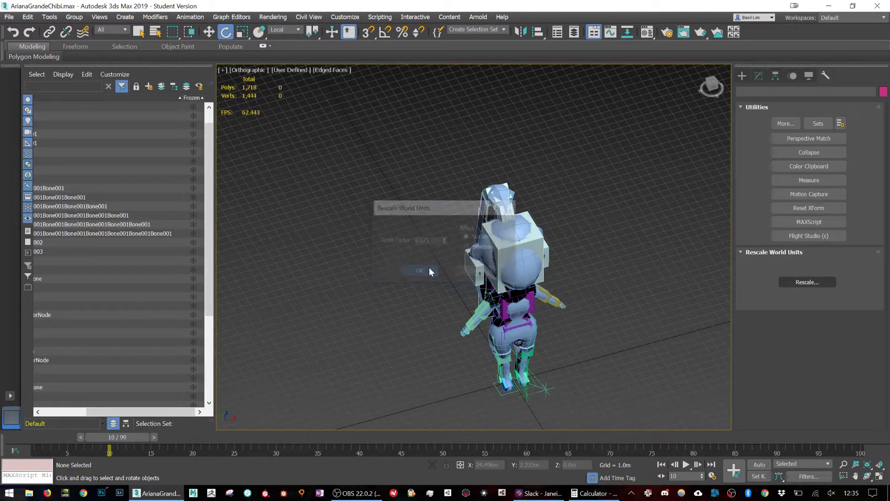
scroll(535, 322, up, 8)
middle_drag(491, 370, 488, 277)
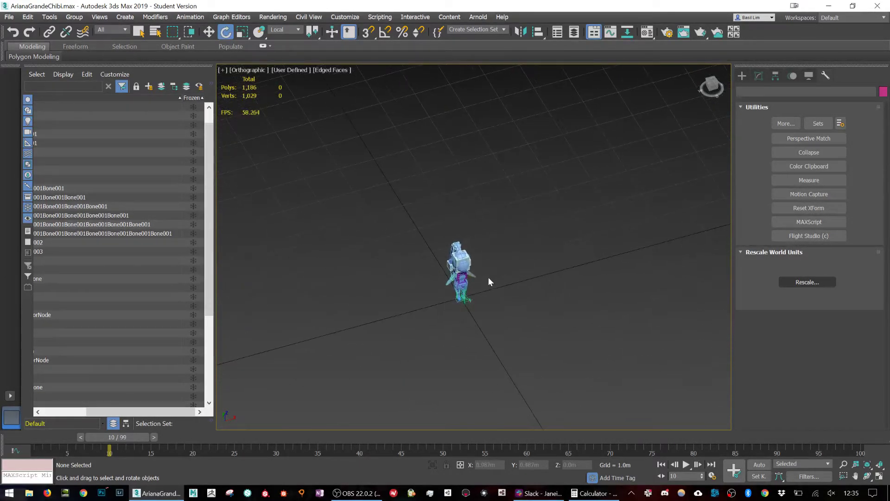
scroll(479, 280, up, 5)
- Check the character's size with a temporary box about 0.86 m long, 0.68 m wide and 1.56 m high, and delete the box
click(741, 77)
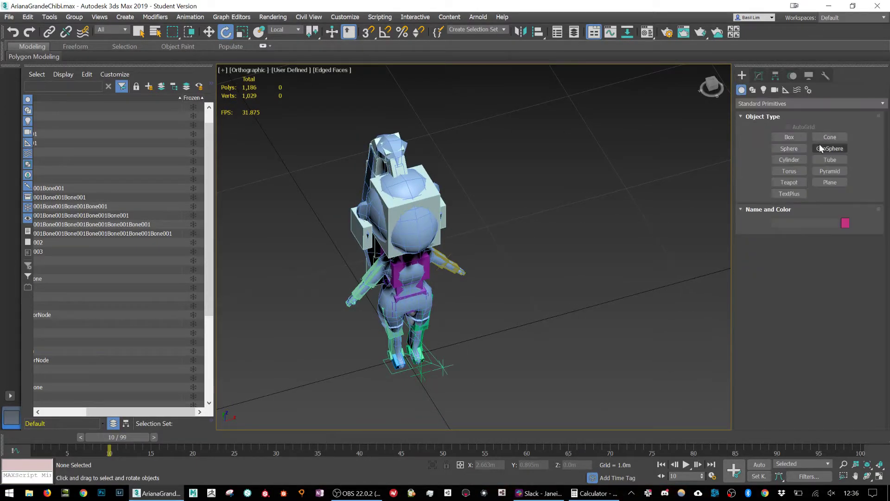
click(789, 137)
drag(339, 330, 485, 385)
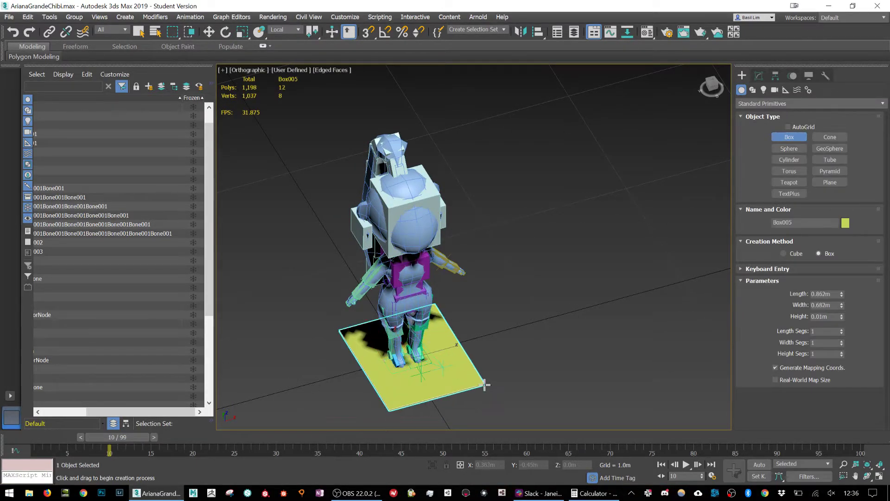
click(446, 172)
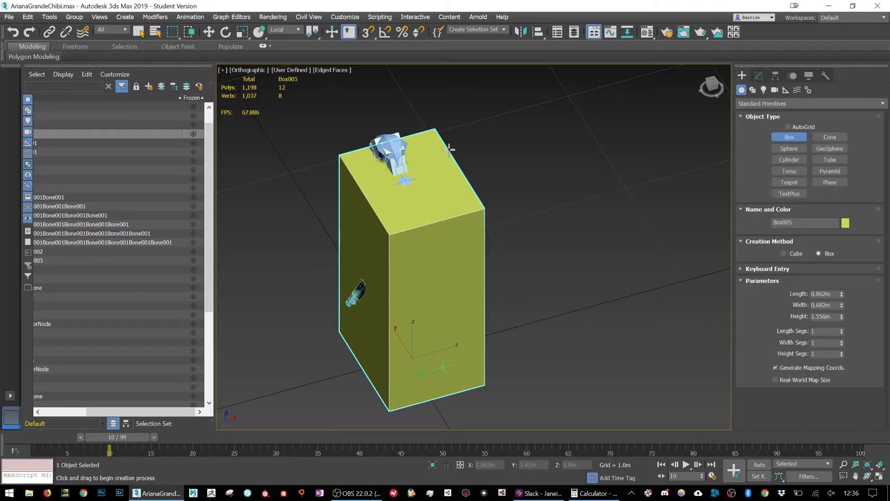
key(Delete)
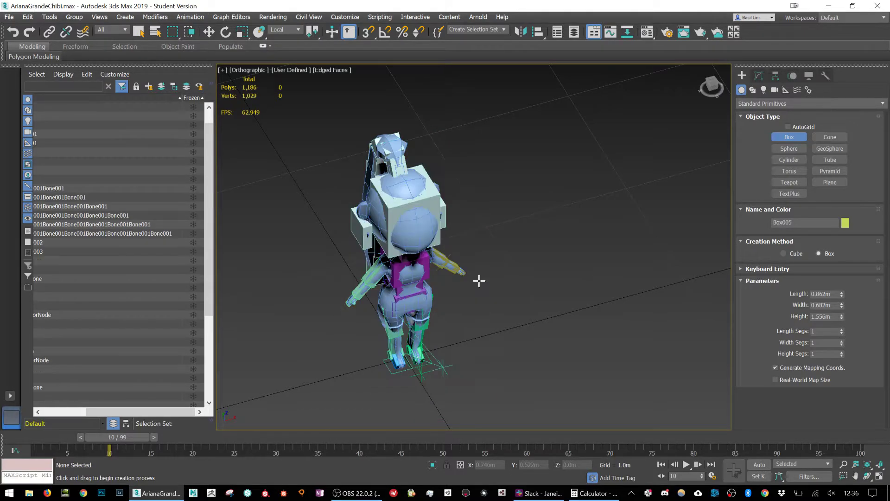
- Select the Ari character mesh and add a Skin modifier above its Editable Poly
middle_drag(445, 277, 492, 303)
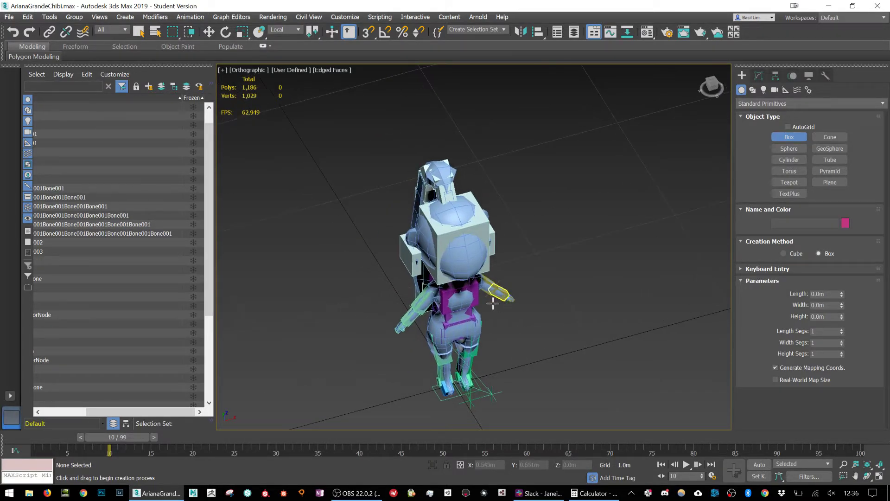
scroll(493, 303, up, 3)
key(w)
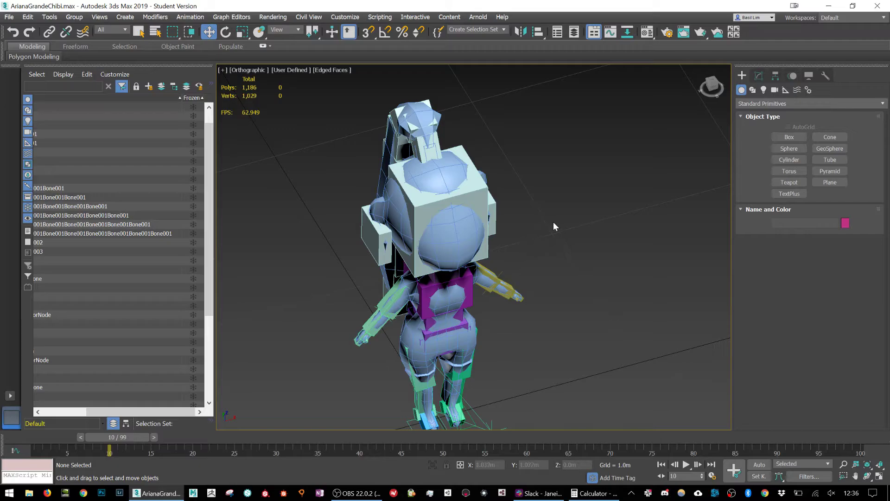
click(453, 238)
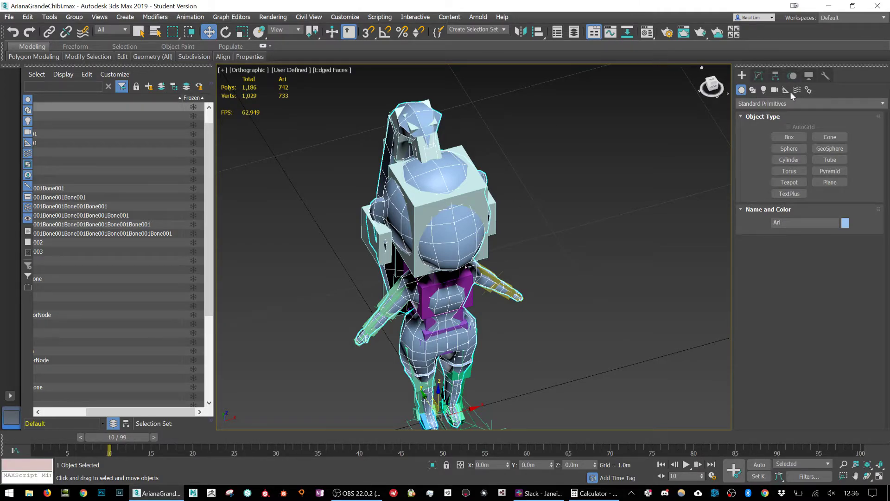
click(756, 75)
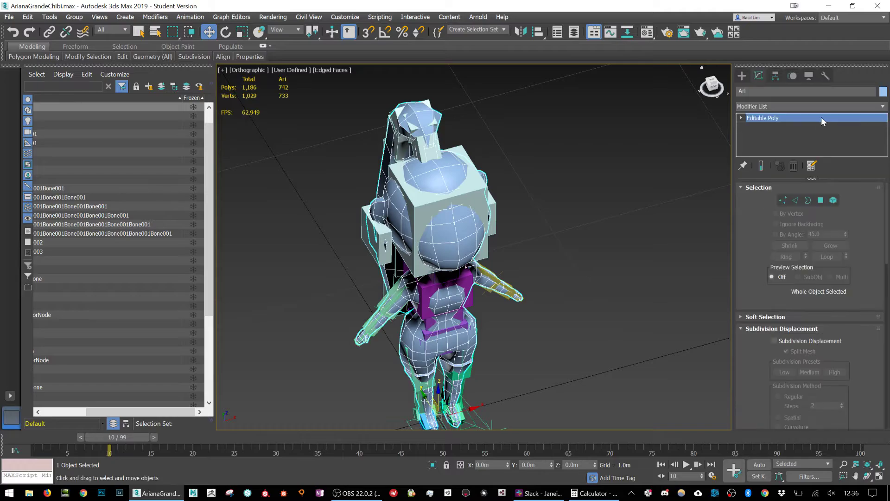
click(828, 107)
text(skin)
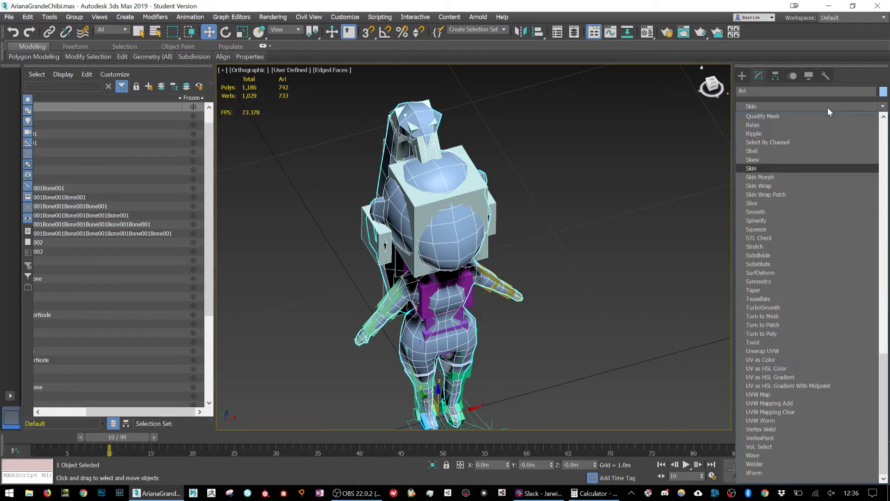
key(Return)
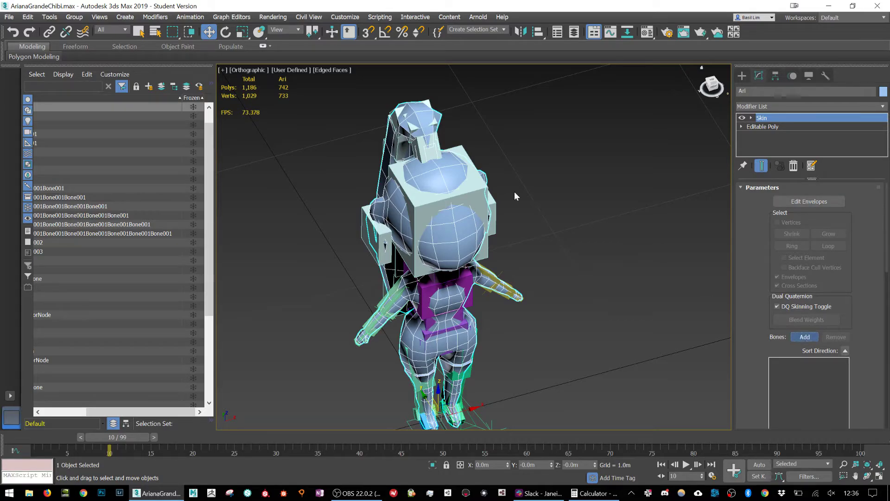
click(336, 208)
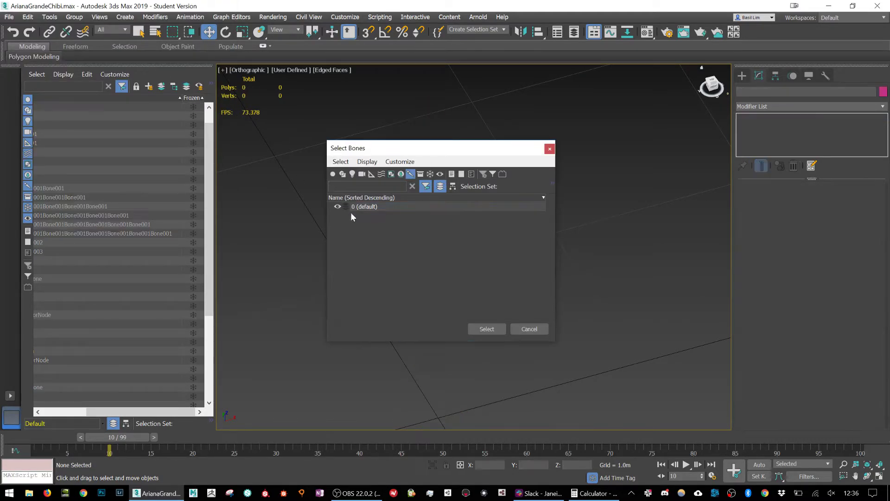
click(339, 206)
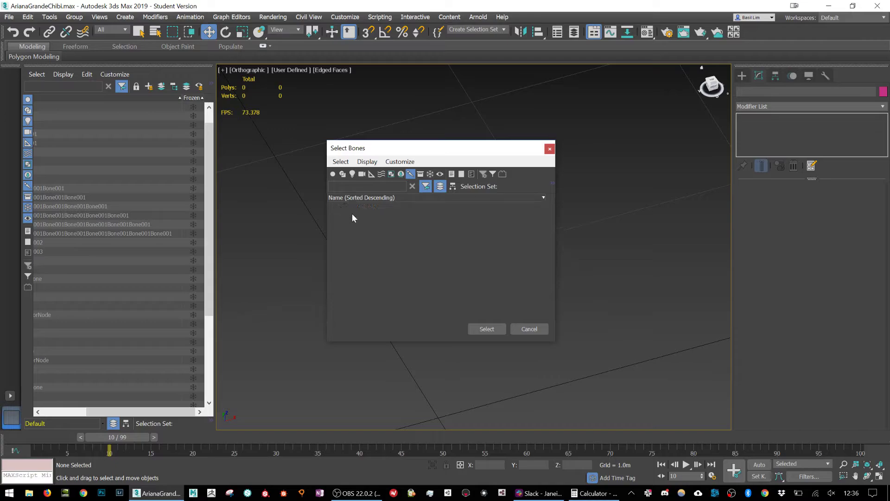
click(529, 328)
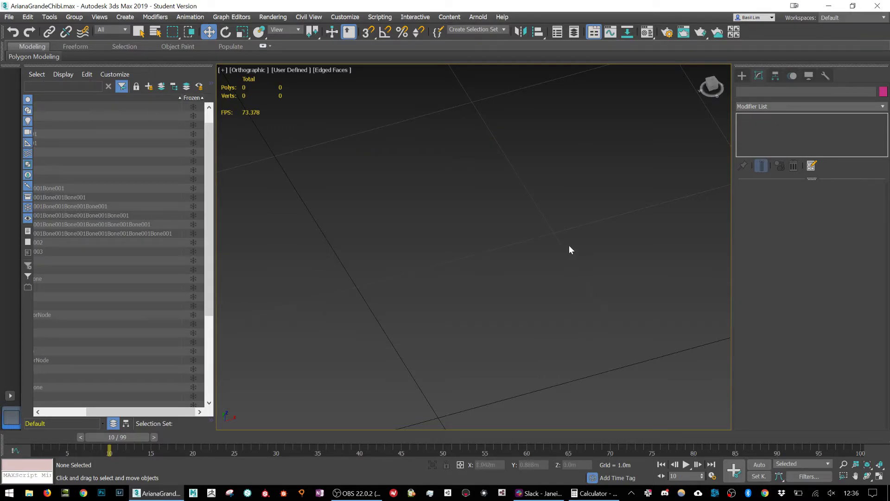
key(ctrl+z)
key(ctrl+z)
key(ctrl+z)
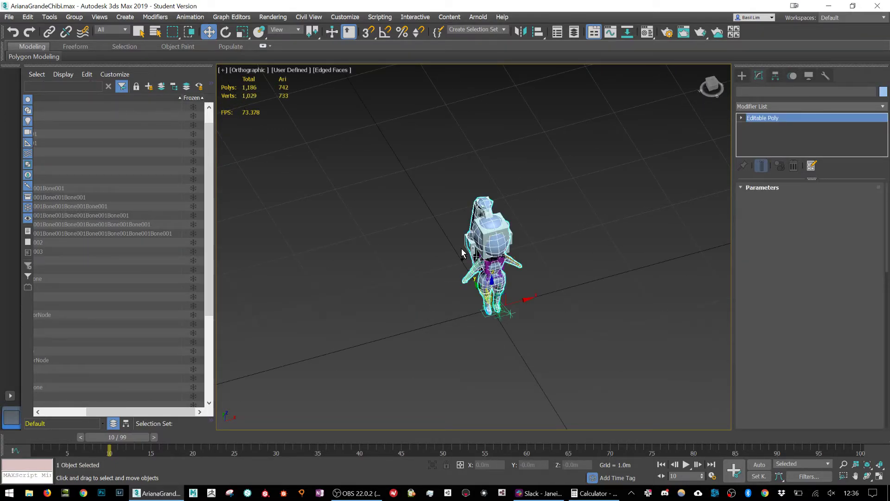
scroll(511, 248, up, 2)
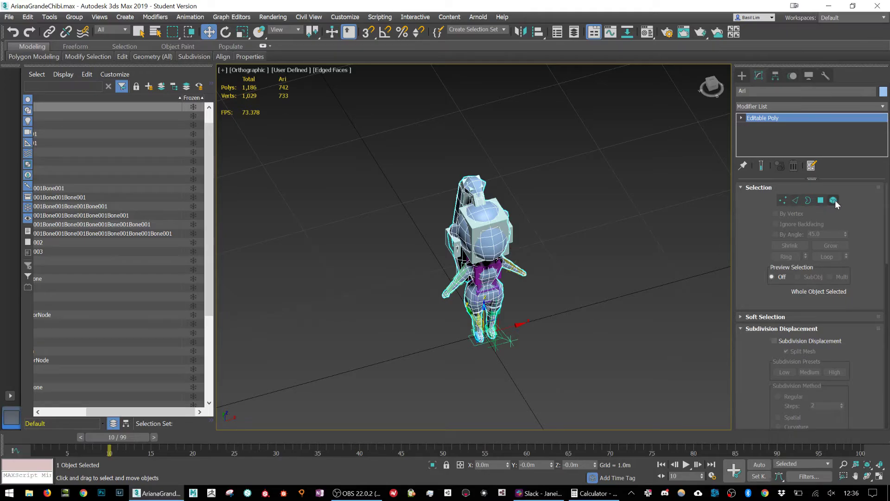
key(ctrl+y)
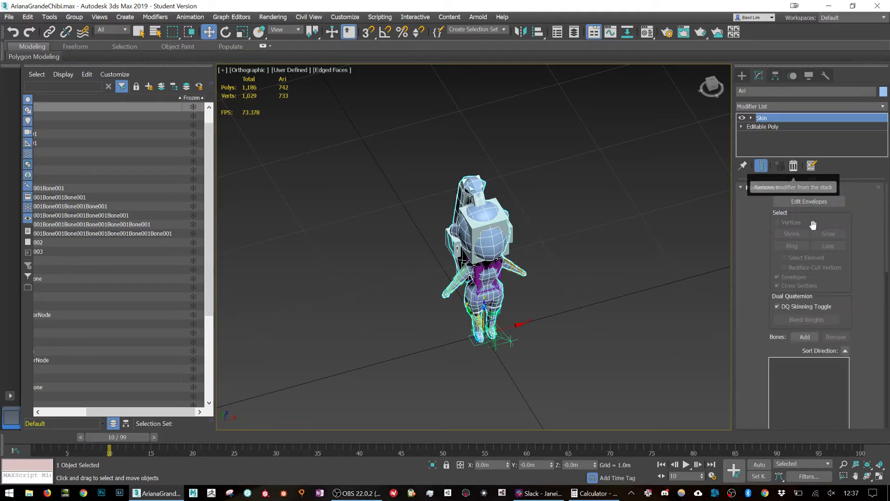
- Add all the CAT rig bones in Layer001 to the Skin modifier, leaving out the layer entries themselves
click(802, 336)
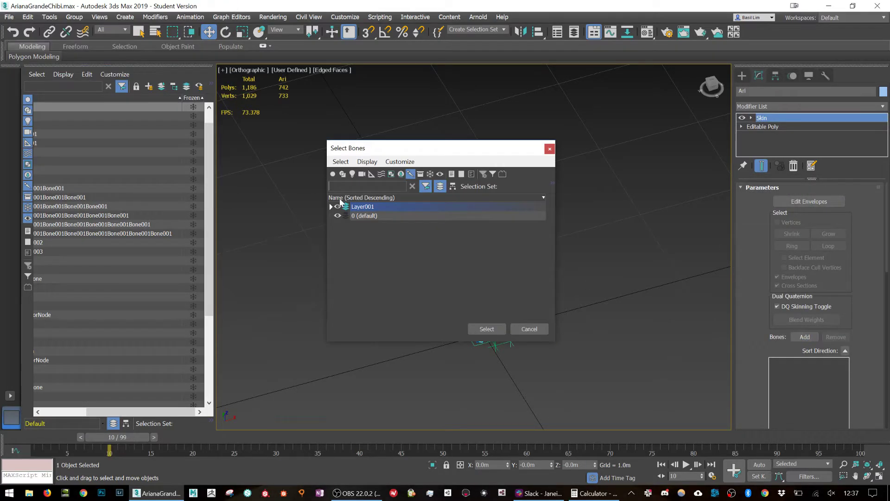
click(331, 206)
click(399, 233)
key(ctrl+a)
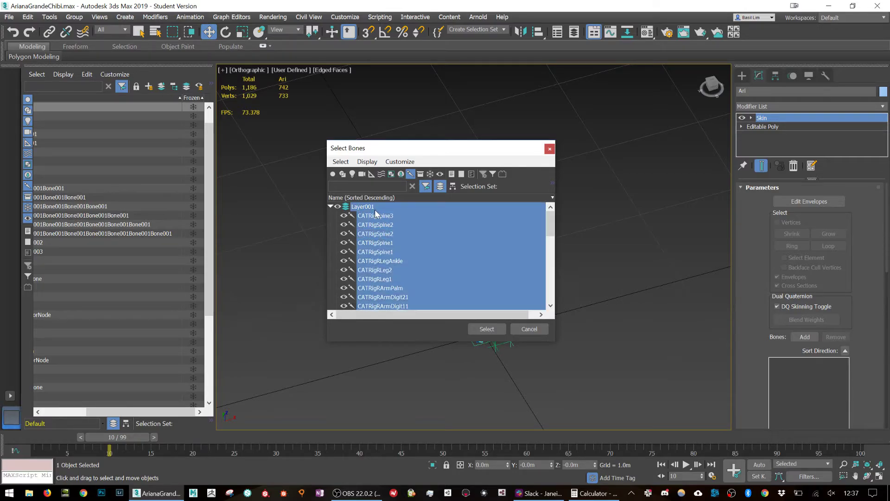
ctrl+click(375, 208)
scroll(412, 238, down, 8)
scroll(426, 251, down, 3)
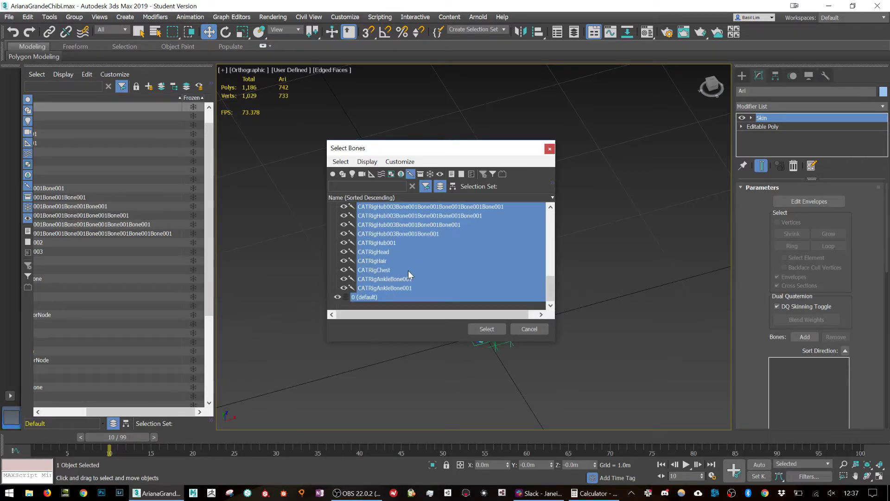
ctrl+click(388, 297)
click(480, 329)
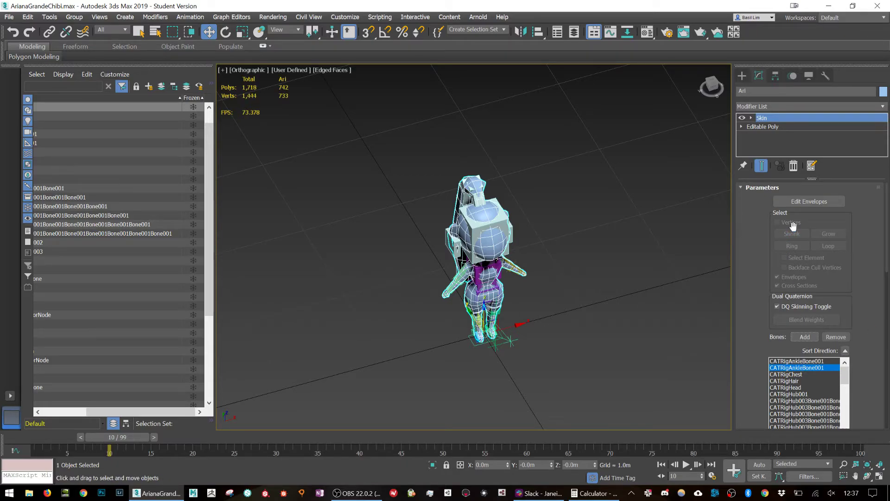
click(811, 337)
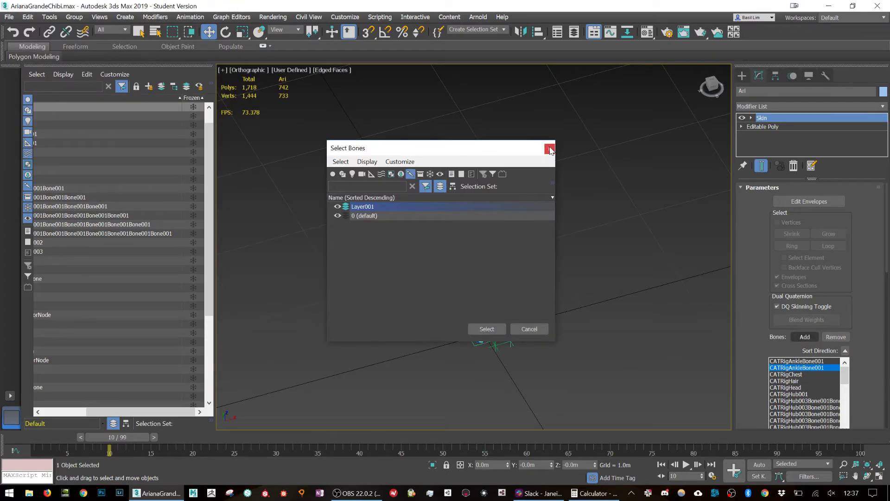
click(549, 148)
- Enable envelope editing with vertex selection in Skin, select the CATRigSpine2 bone's envelope in the head, and inspect its weights on the mesh
click(810, 202)
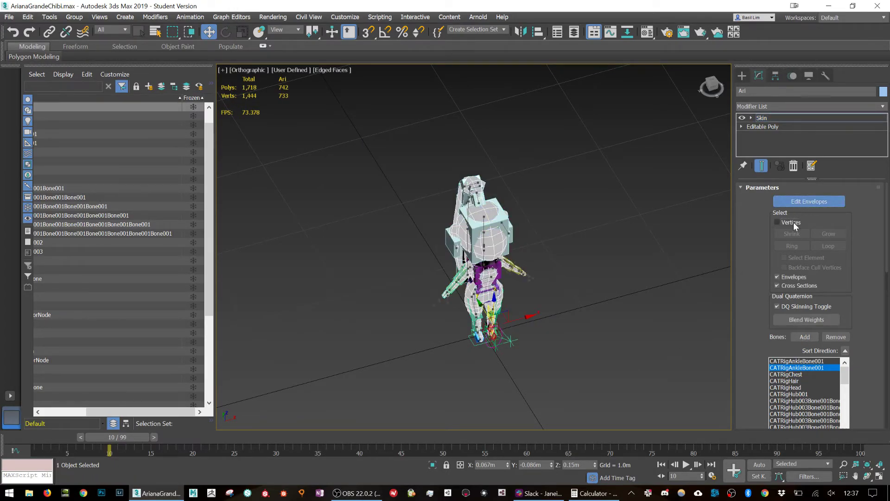
click(794, 221)
scroll(551, 222, up, 5)
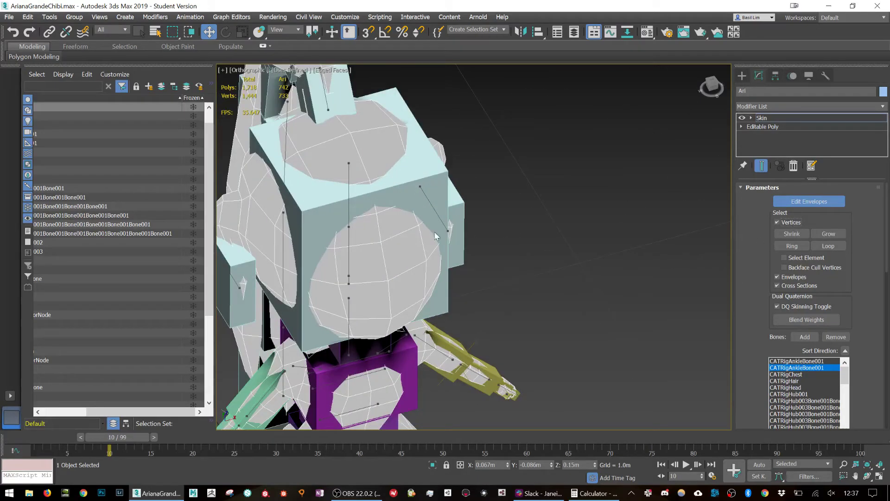
click(350, 246)
scroll(520, 148, down, 5)
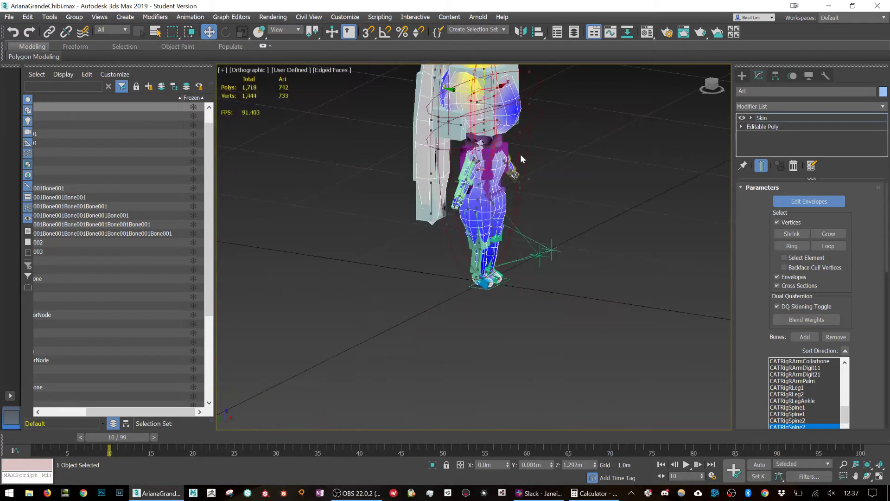
alt+middle_drag(521, 155, 543, 237)
alt+middle_drag(522, 180, 502, 254)
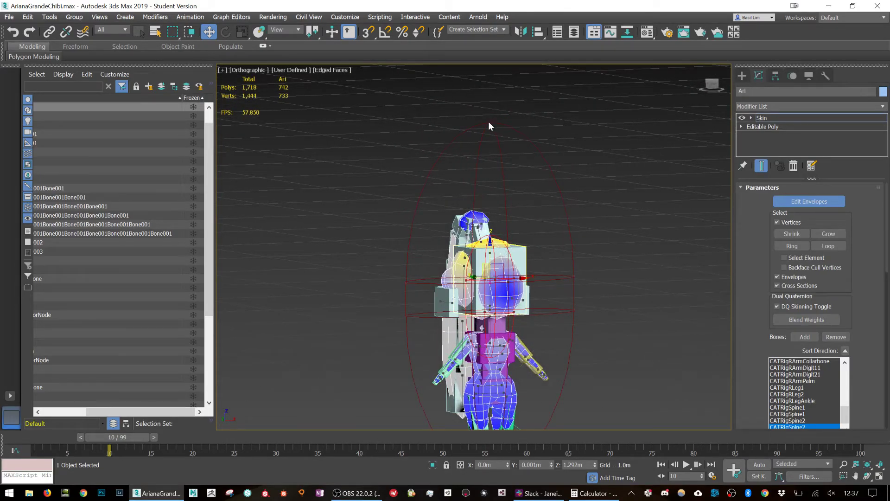
alt+middle_drag(488, 122, 482, 259)
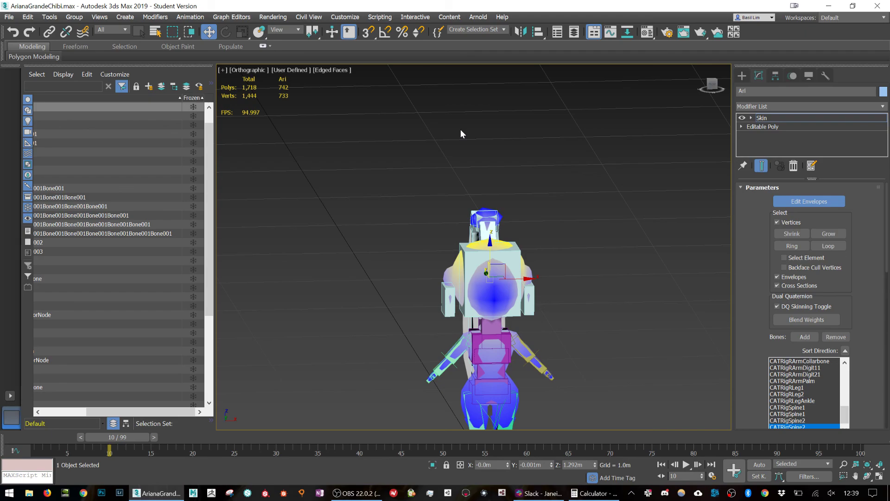
click(356, 493)
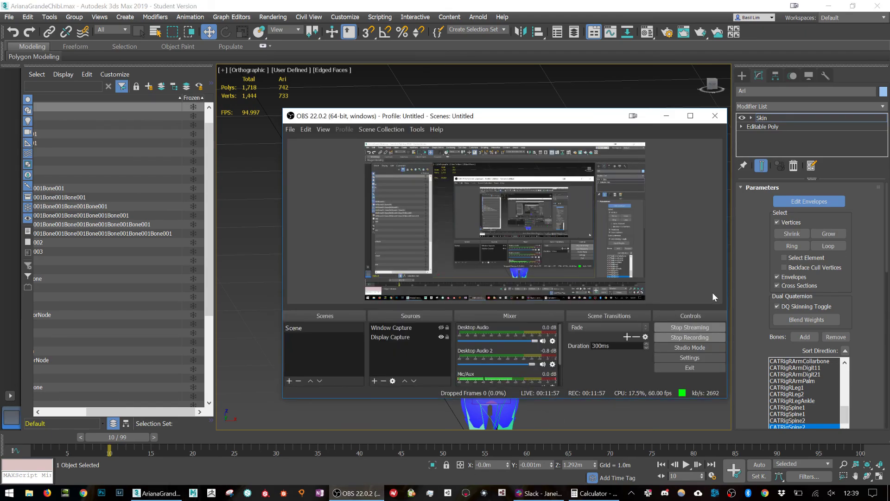